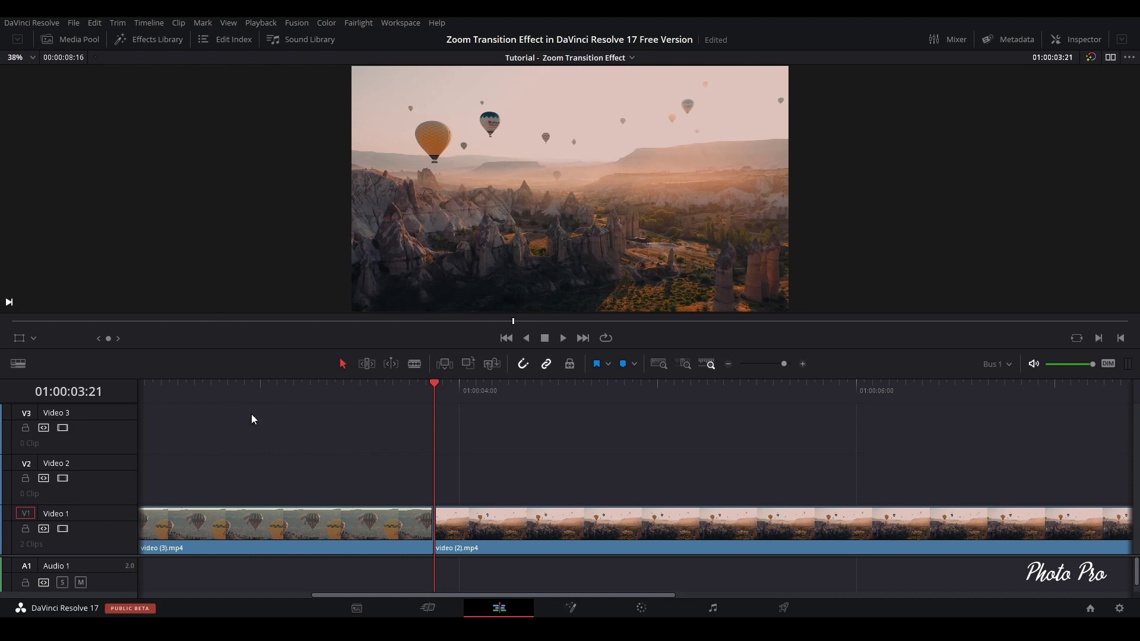
- Add an Adjustment Clip from Toolbox effects to Video 2, extending its start before the cut
click(149, 42)
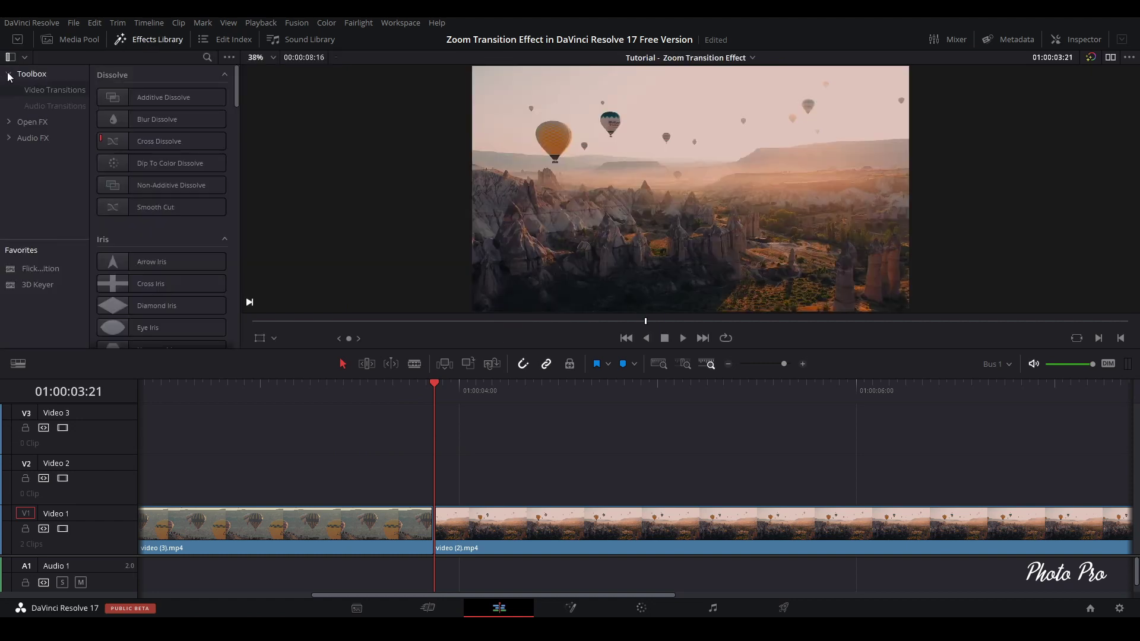
click(34, 154)
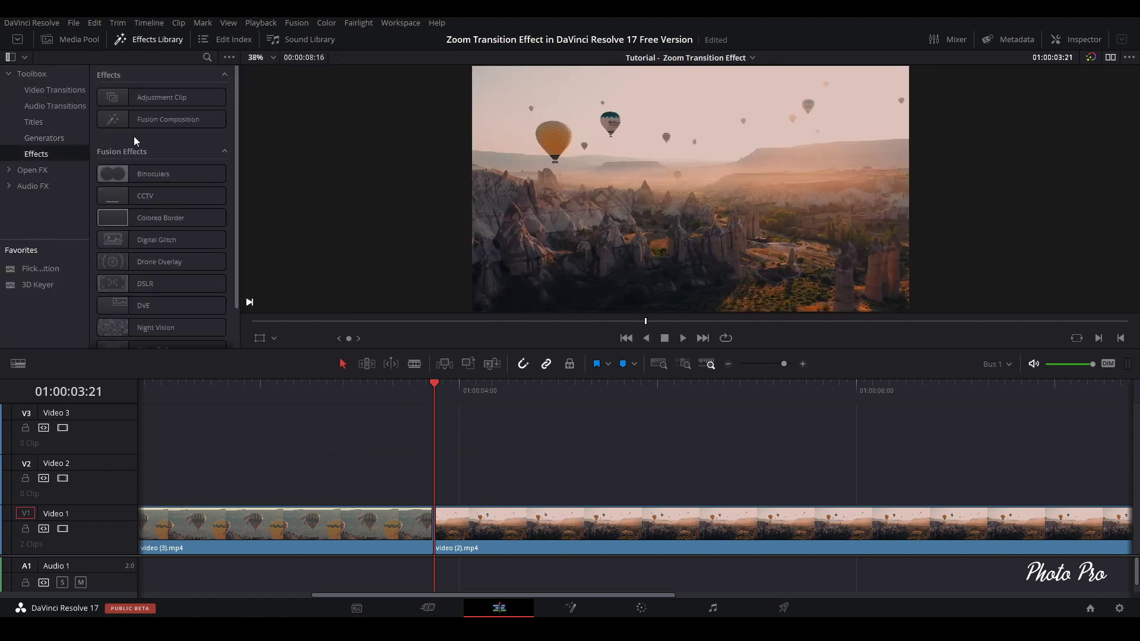
click(153, 103)
drag(157, 98, 283, 479)
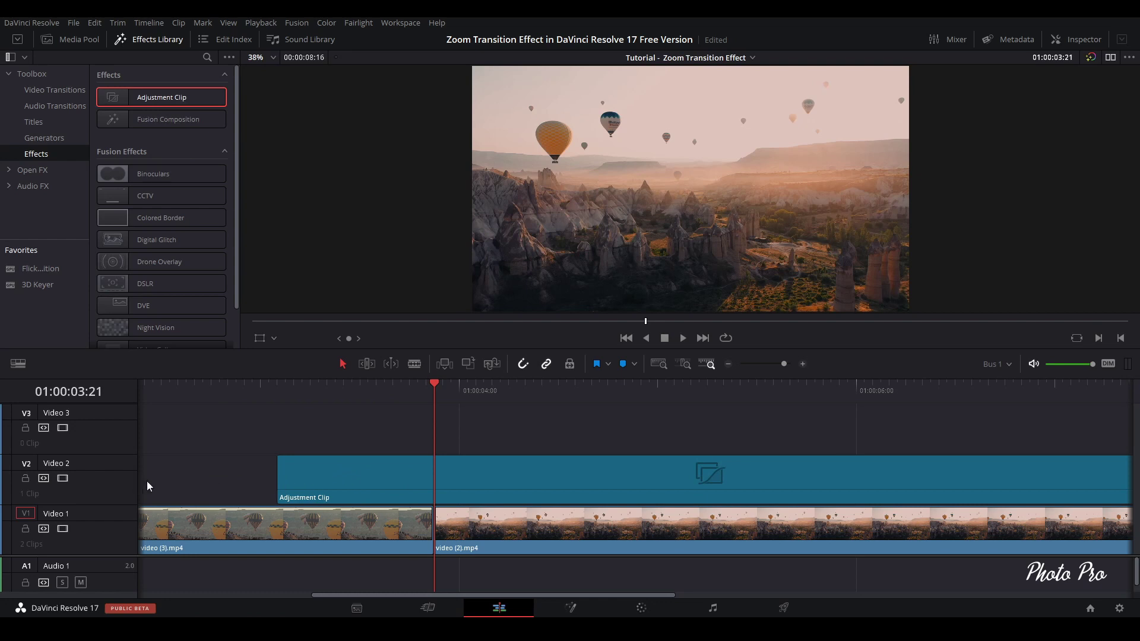
drag(393, 483, 359, 487)
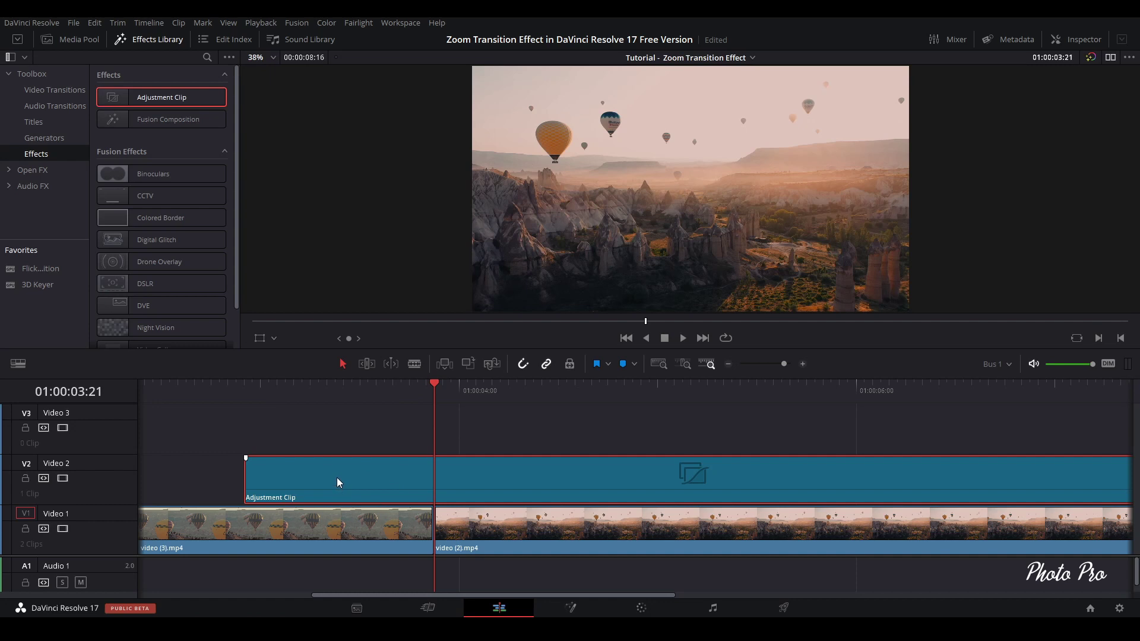
- Set a short frame duration for the adjustment clip and center it over the balloon-clip cut
key(ctrl+d)
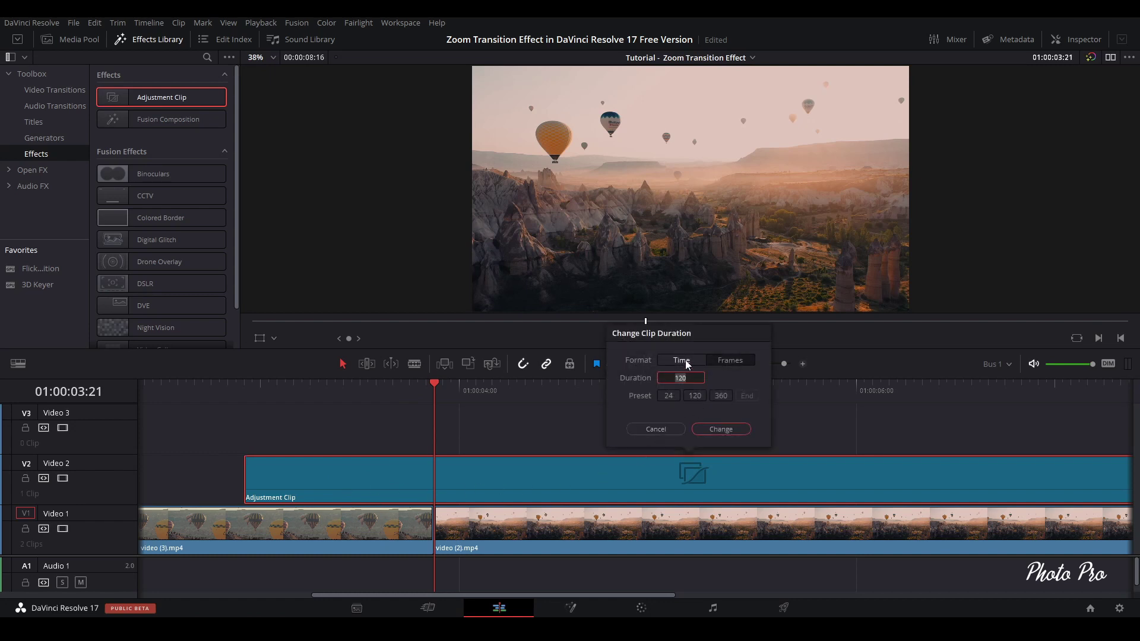
click(677, 361)
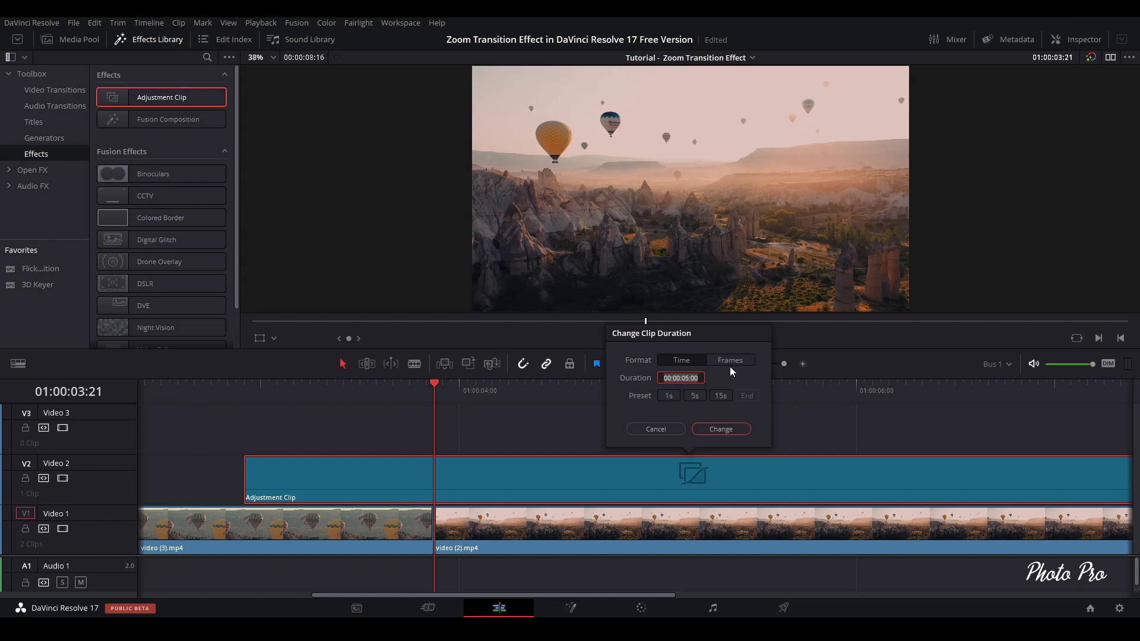
click(730, 361)
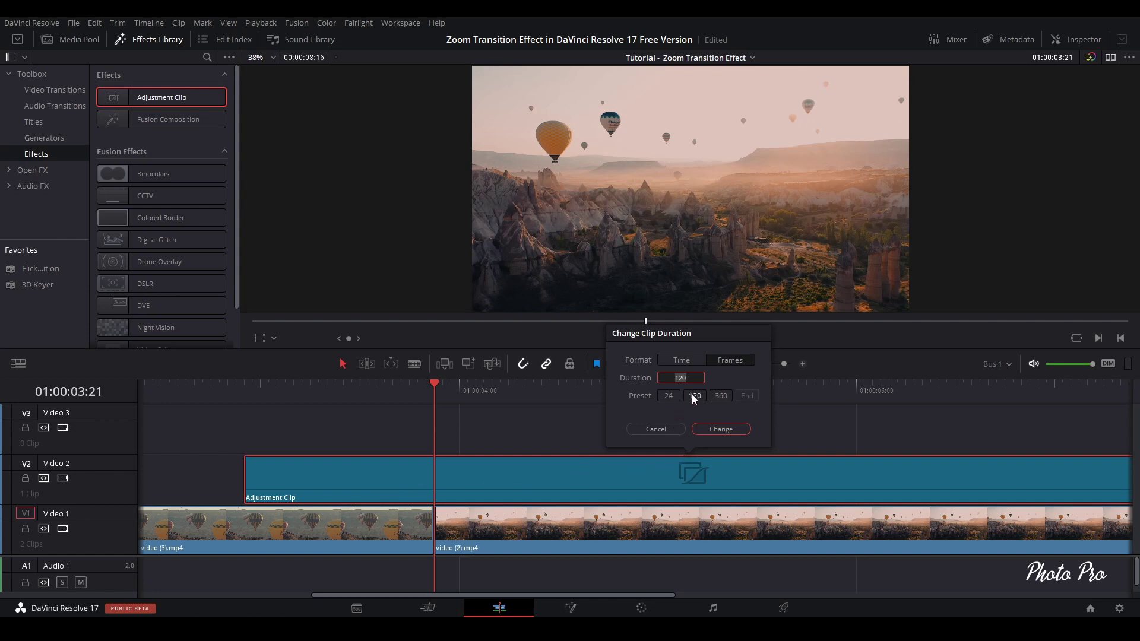
key(Return)
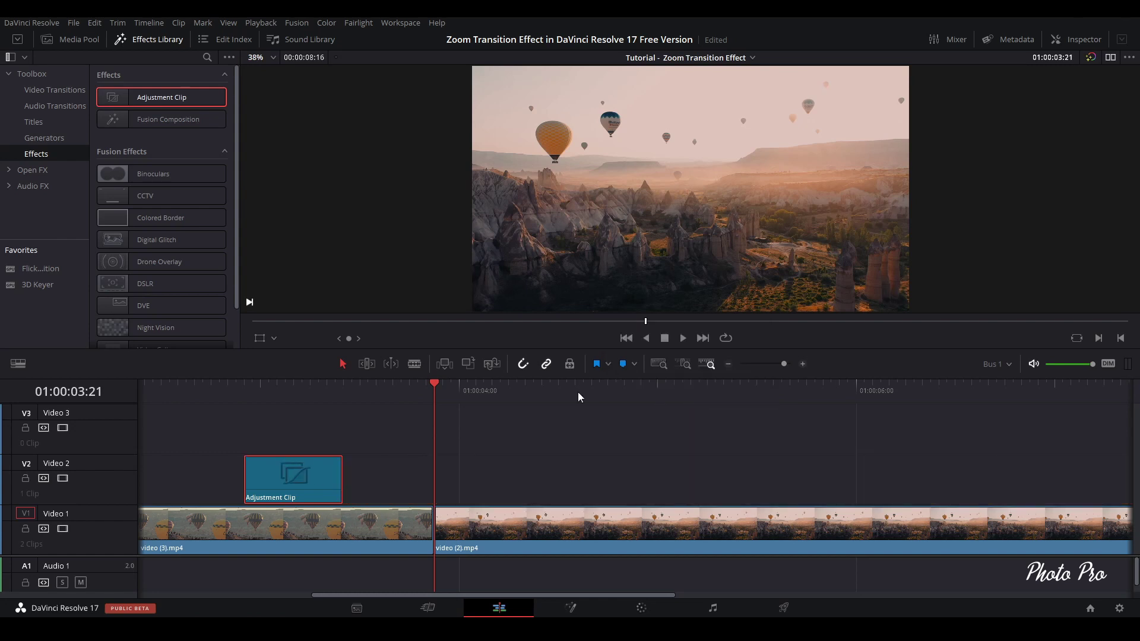
drag(318, 475, 462, 478)
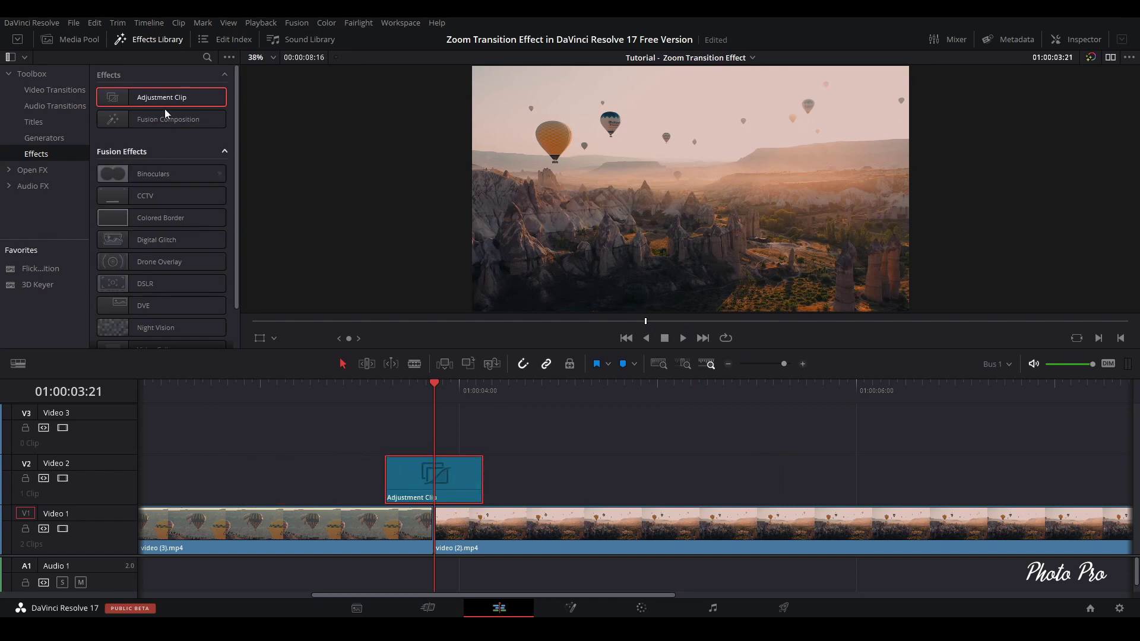
click(156, 41)
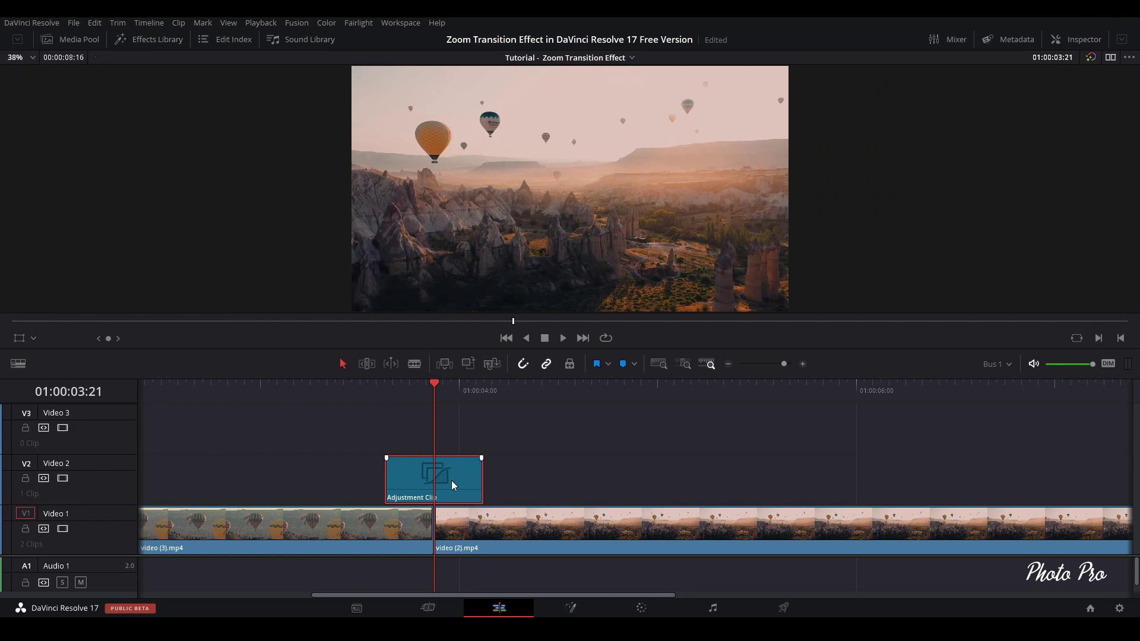
- Apply Open FX Zoom Blur to the adjustment clip and place a Smooth Cut transition on the join
click(143, 41)
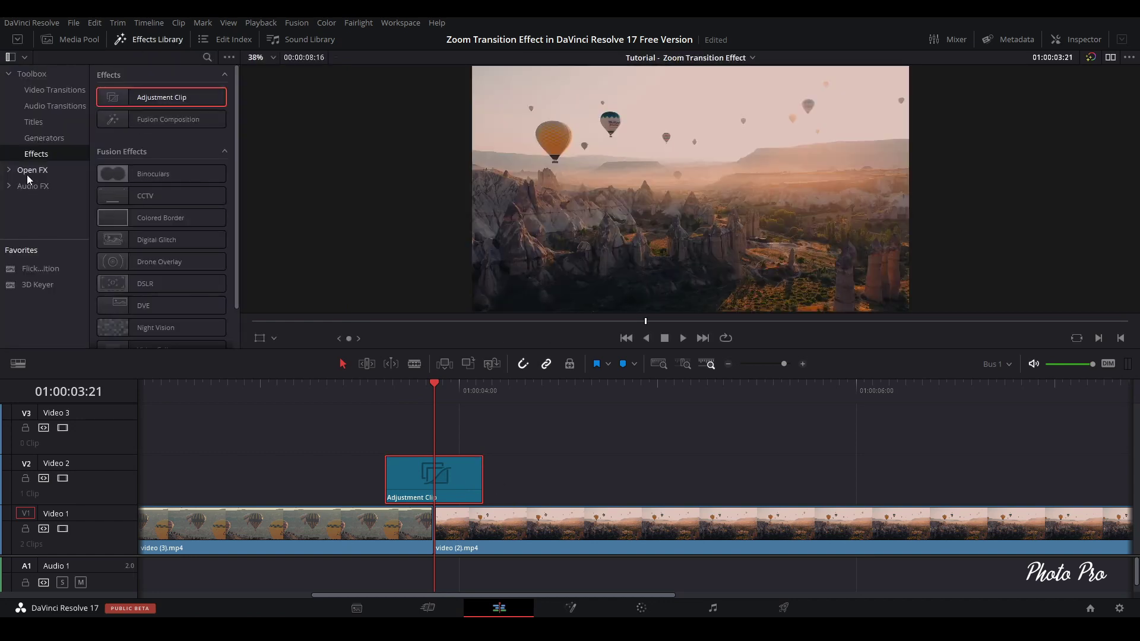
click(32, 172)
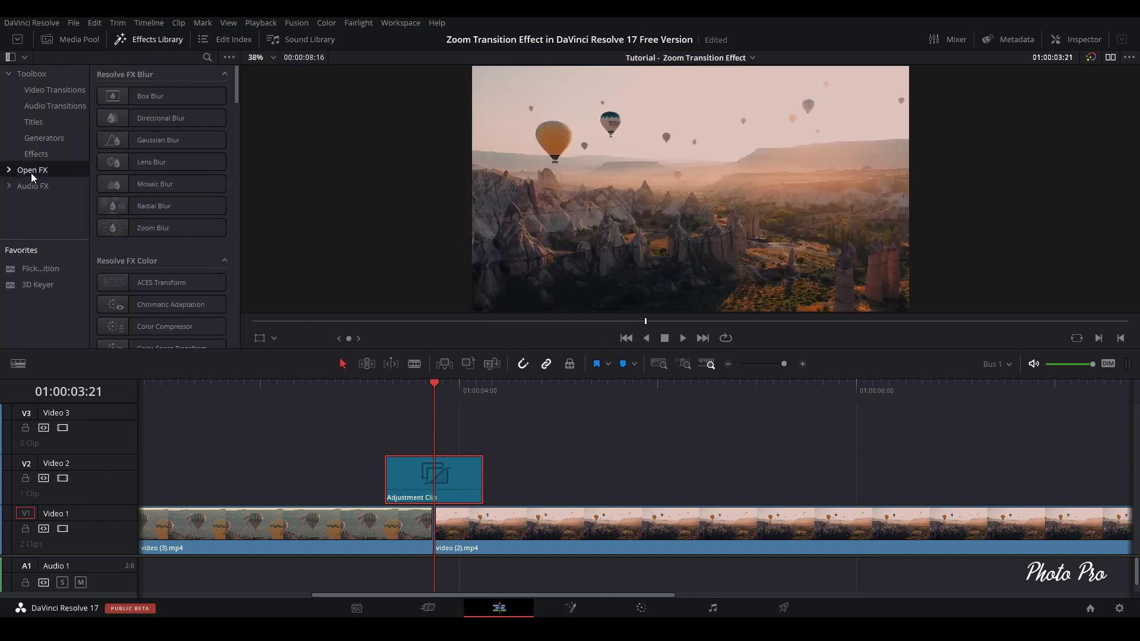
click(163, 231)
drag(161, 231, 453, 484)
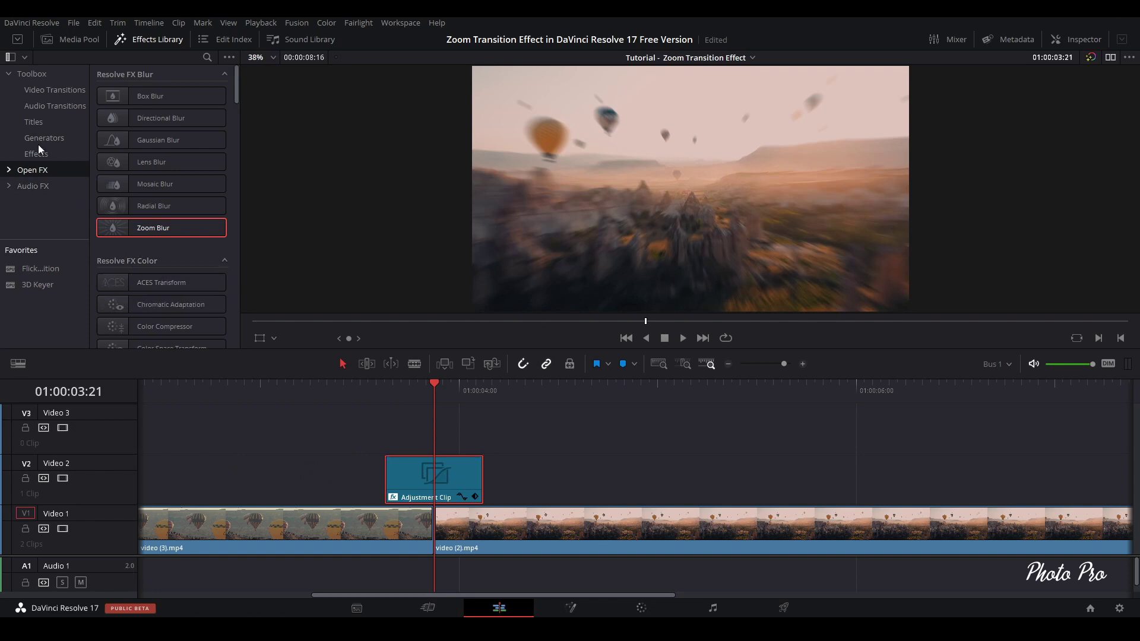
click(34, 91)
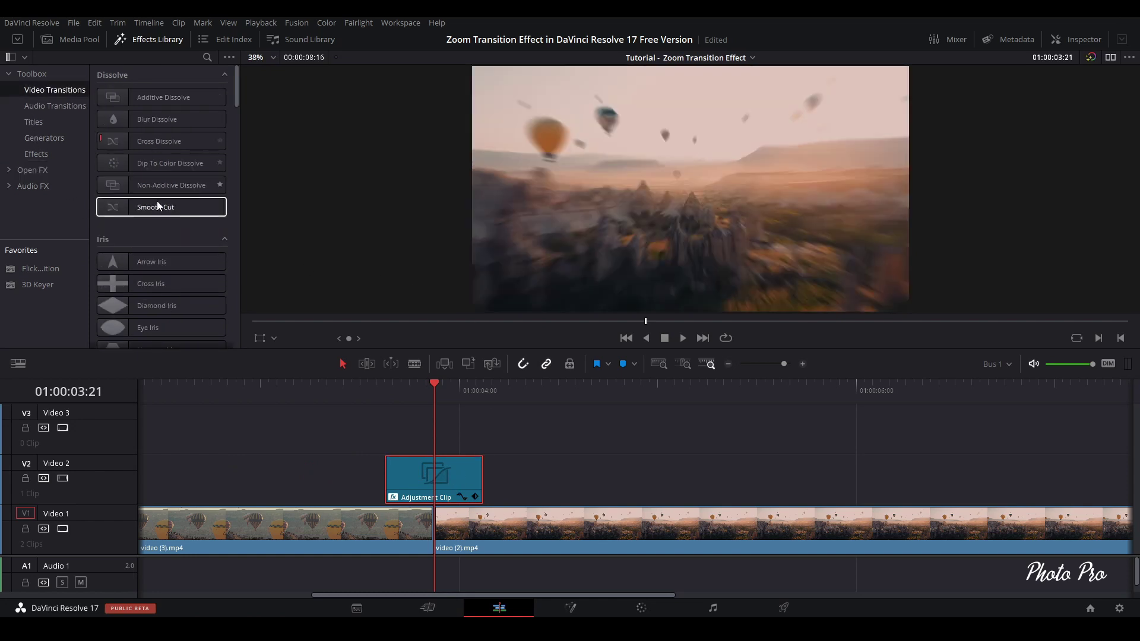
drag(162, 209, 433, 548)
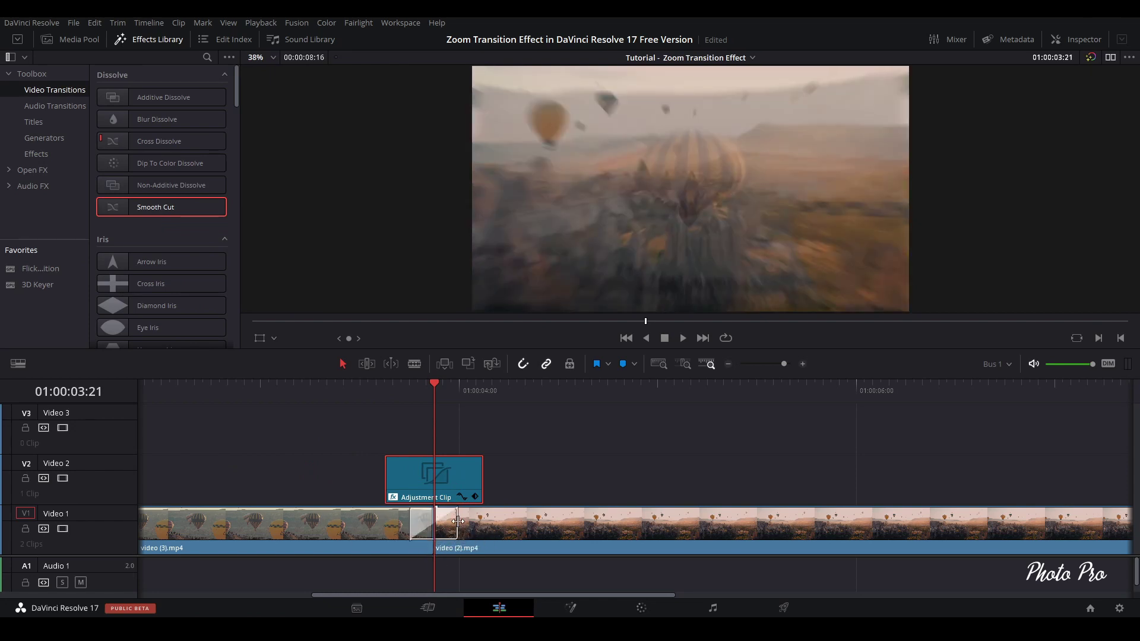
- Set the Smooth Cut transition length to 4 frames in the Inspector
click(458, 521)
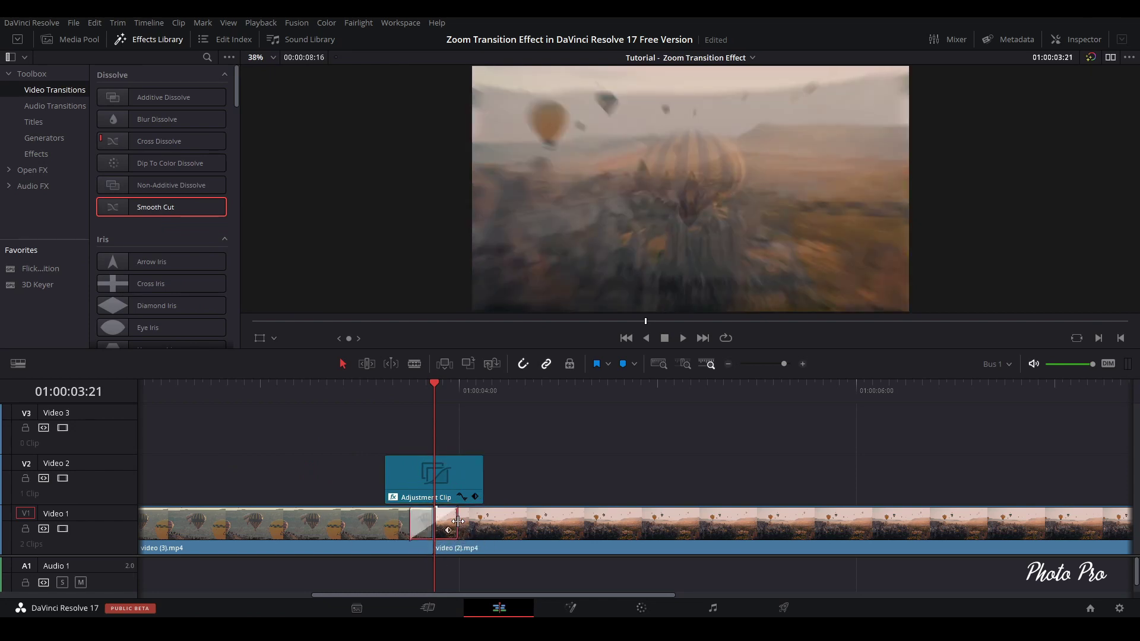
click(1079, 39)
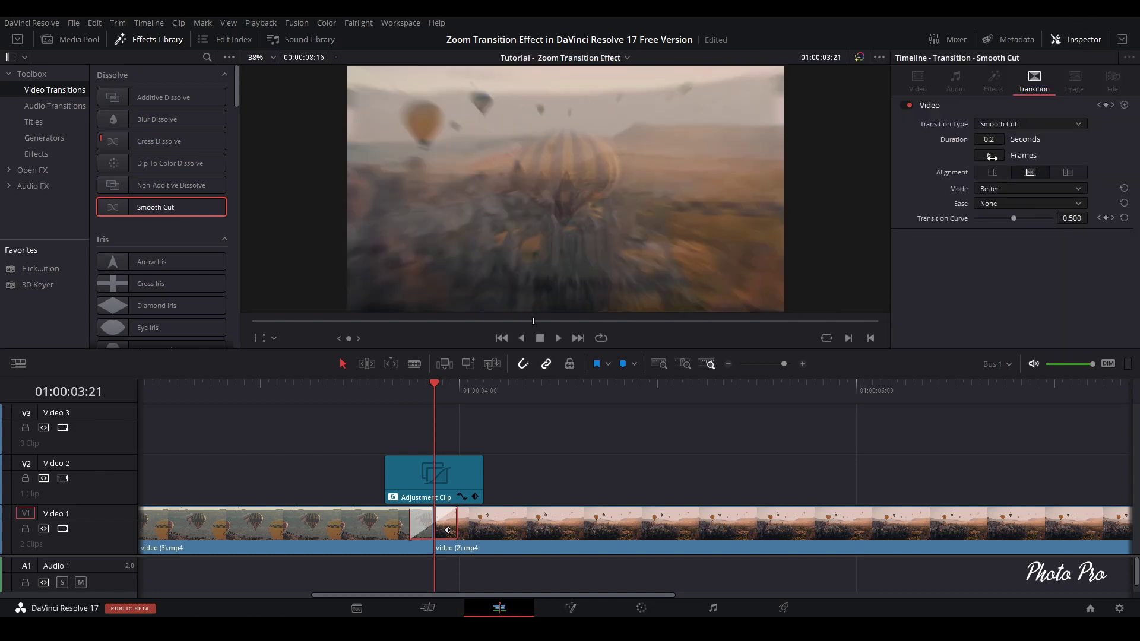
click(990, 156)
key(BackSpace)
text(4)
key(Return)
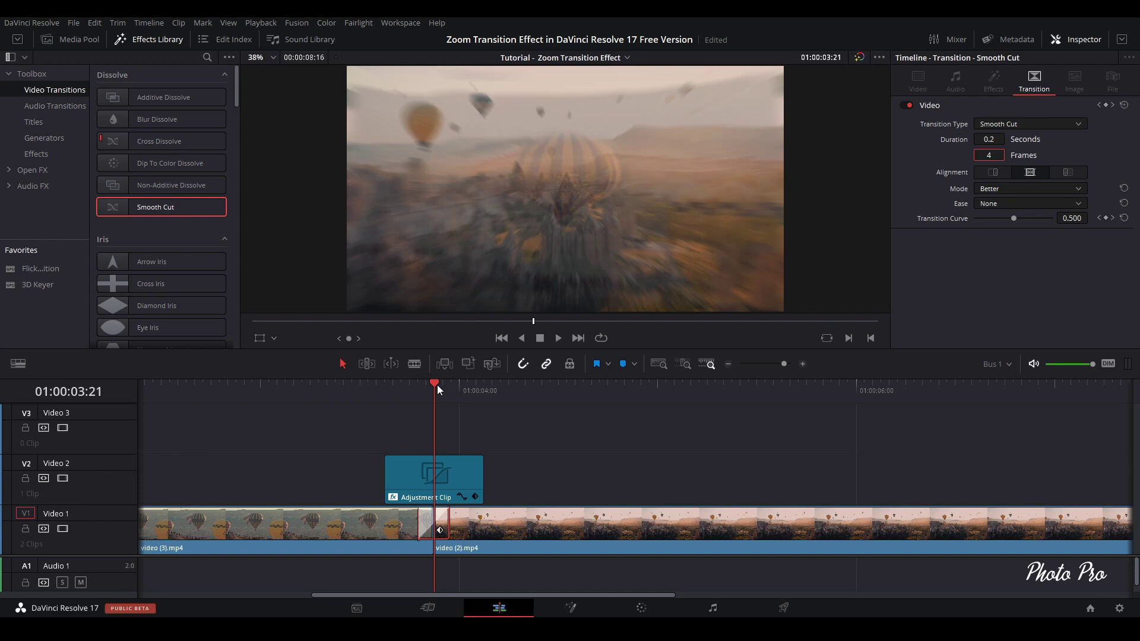
- Play back through the transition from just before the cut and close the Effects Library
click(348, 390)
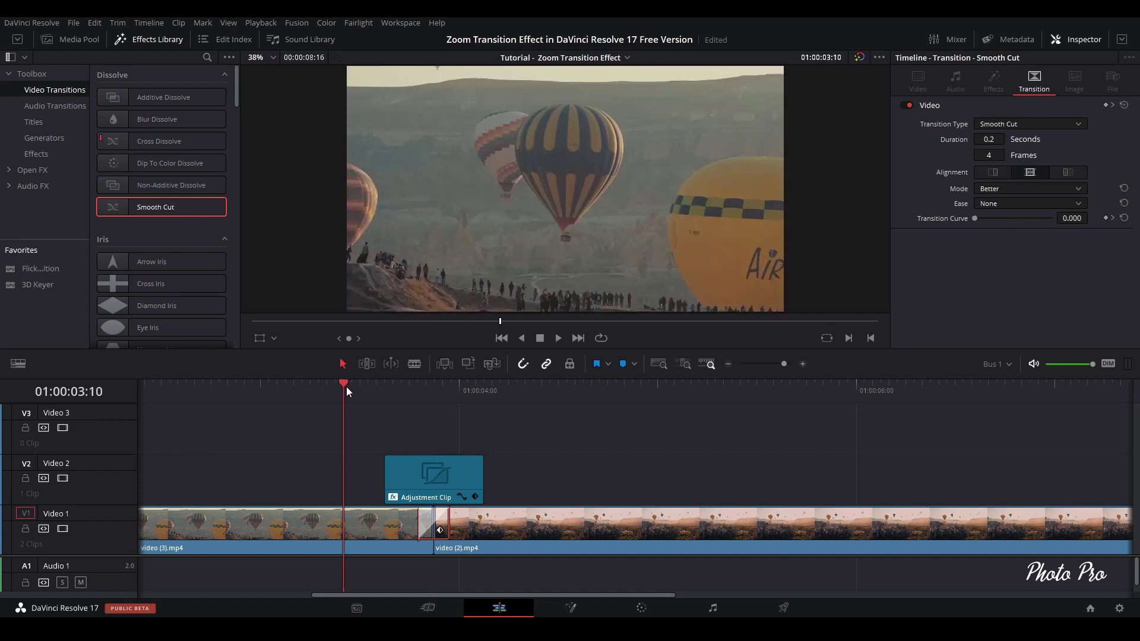
key(space)
key(space)
click(161, 38)
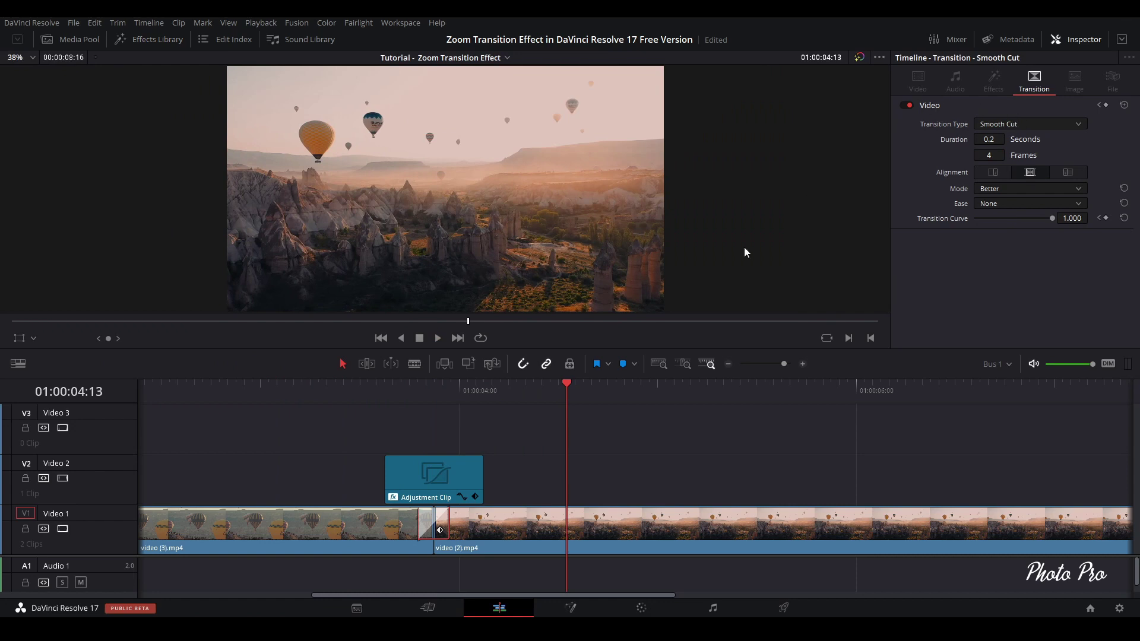
- Set the adjustment clip's Zoom to 3.500 at the cut and keyframe it
click(427, 480)
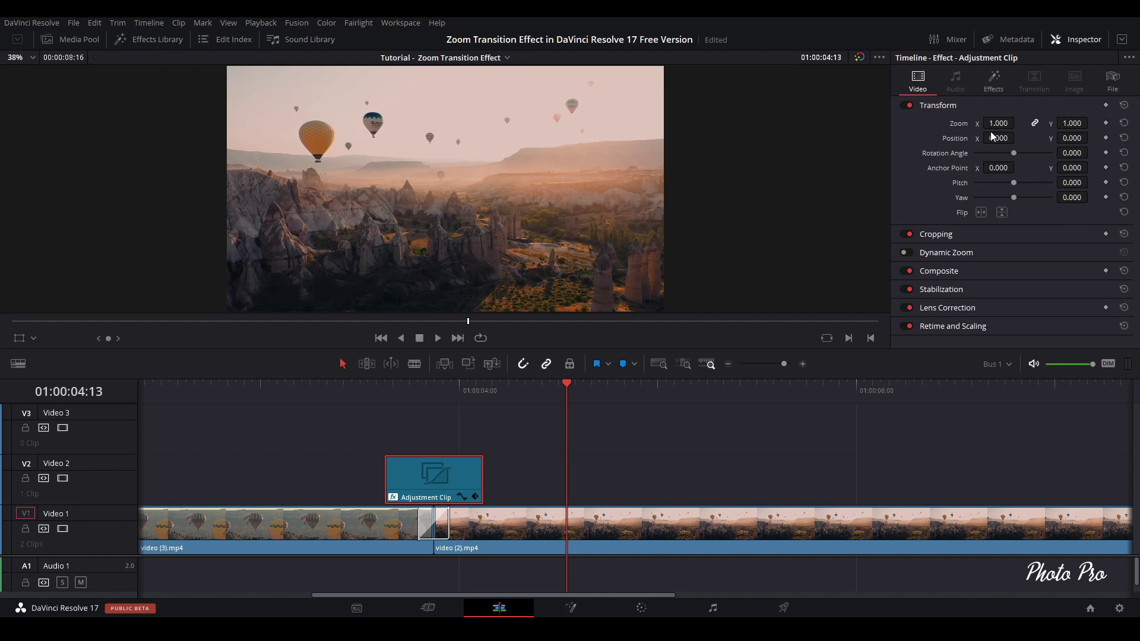
click(441, 389)
click(426, 391)
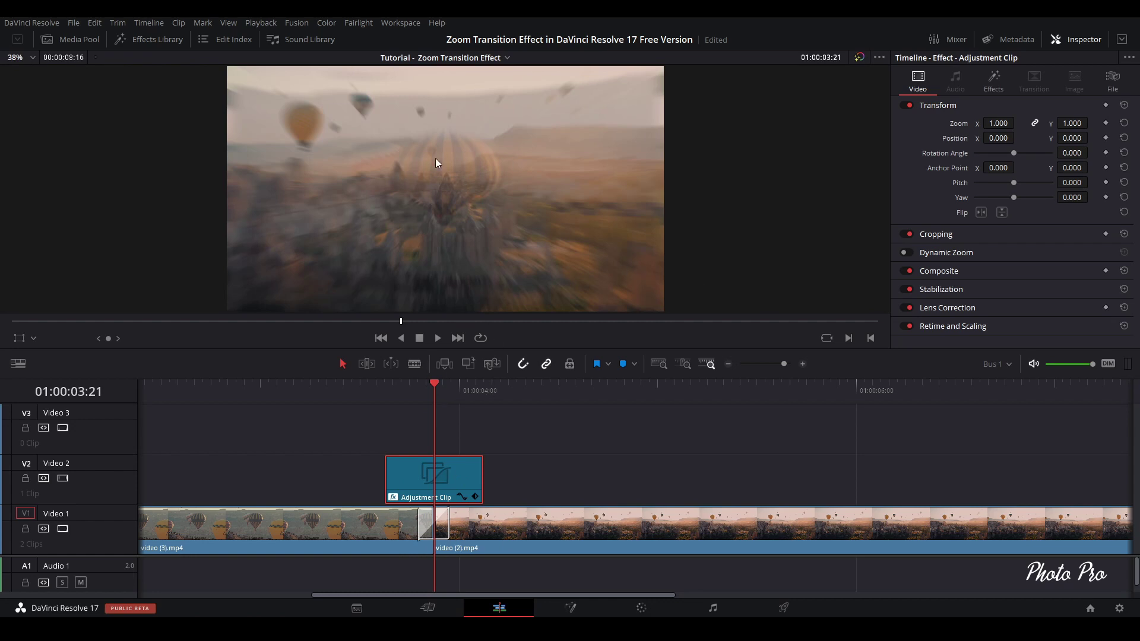
drag(999, 123, 1095, 123)
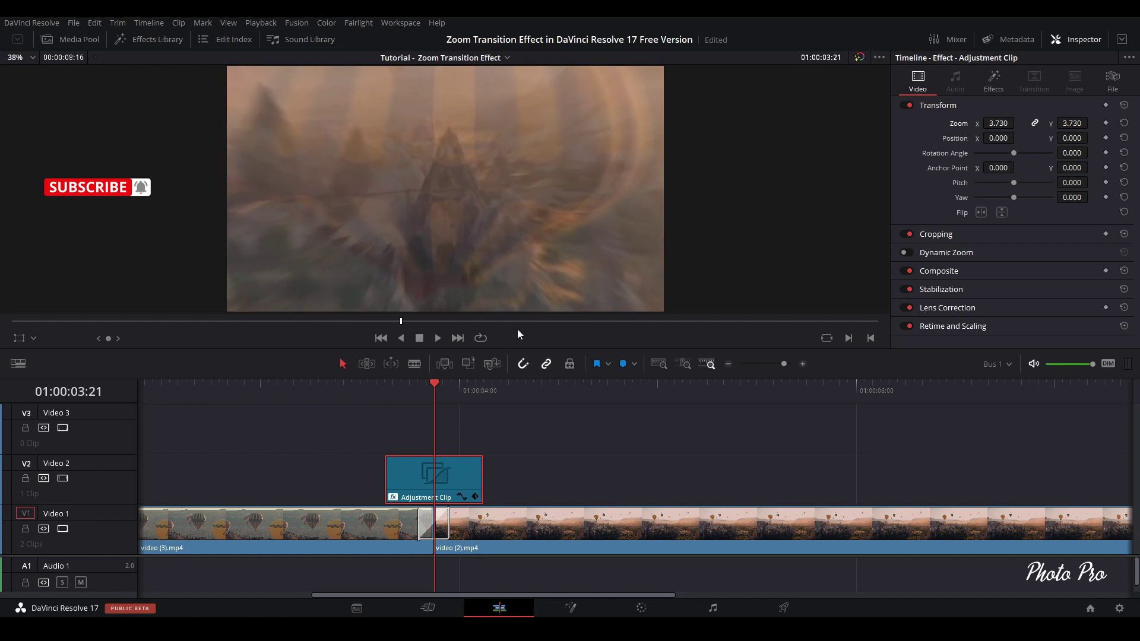
click(990, 123)
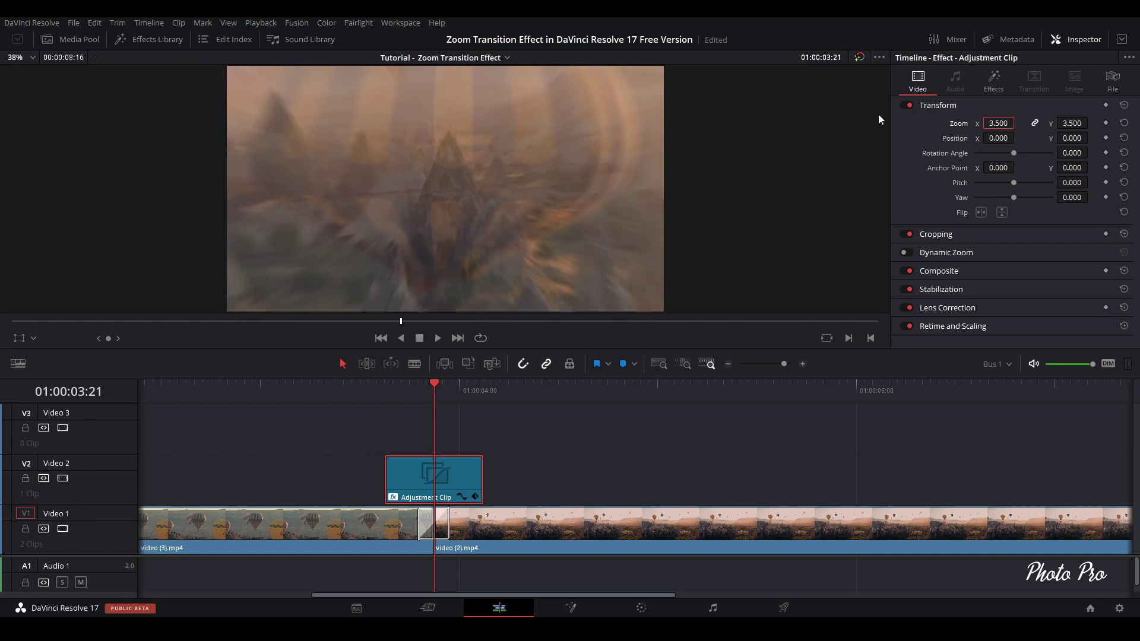
click(1106, 122)
- Keyframe Zoom back to 1.000 at the adjustment clip's first and last frames
drag(433, 384, 384, 387)
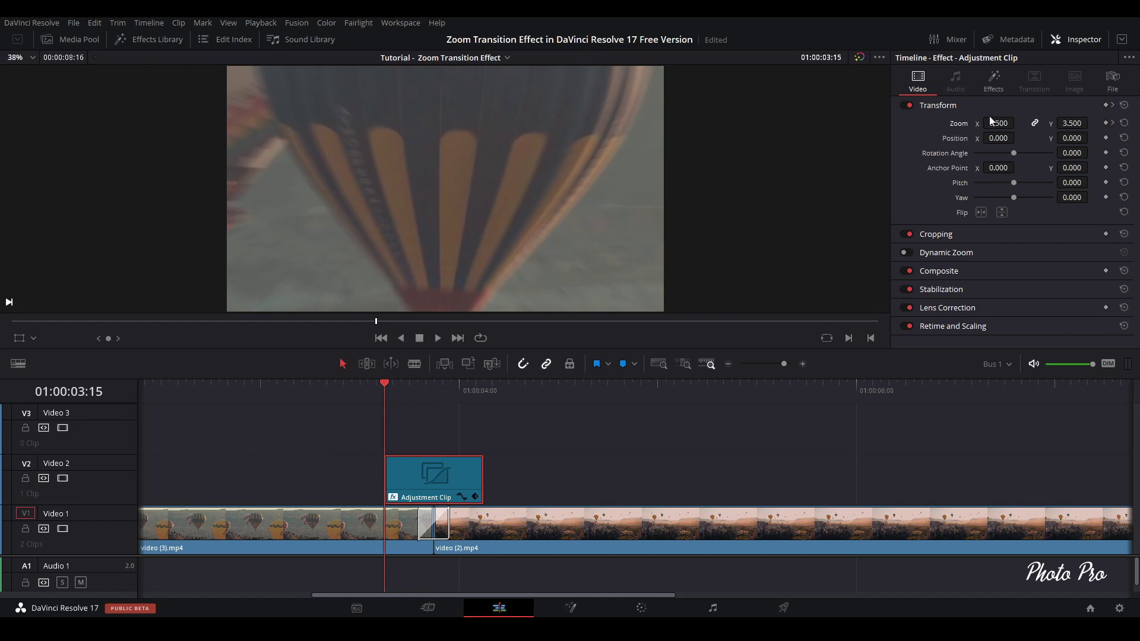
double_click(964, 124)
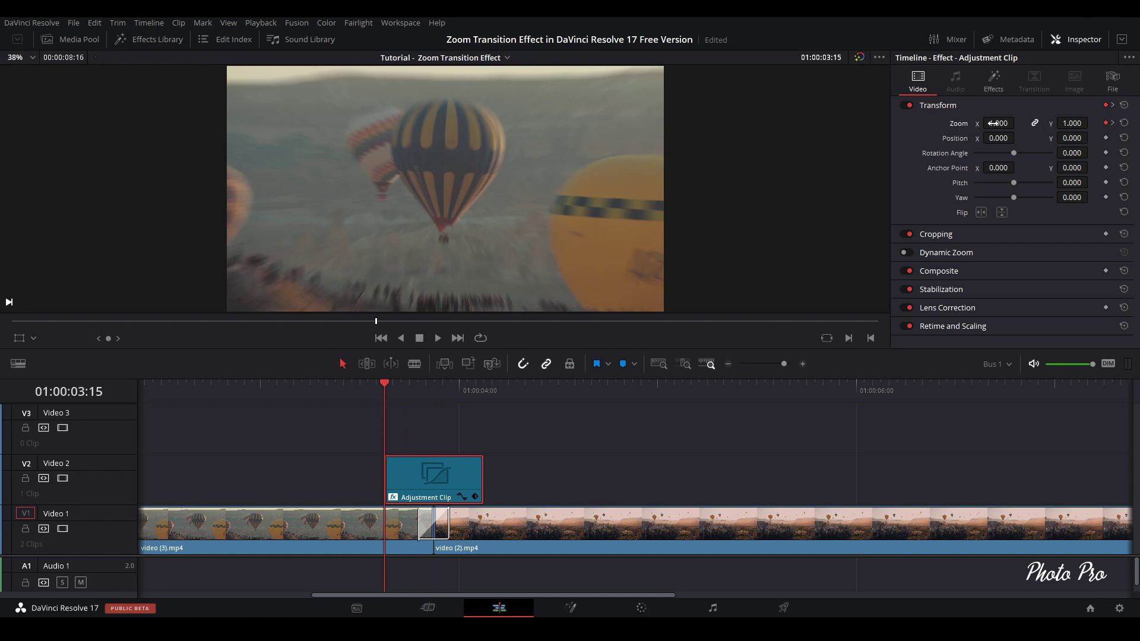
drag(388, 387, 466, 391)
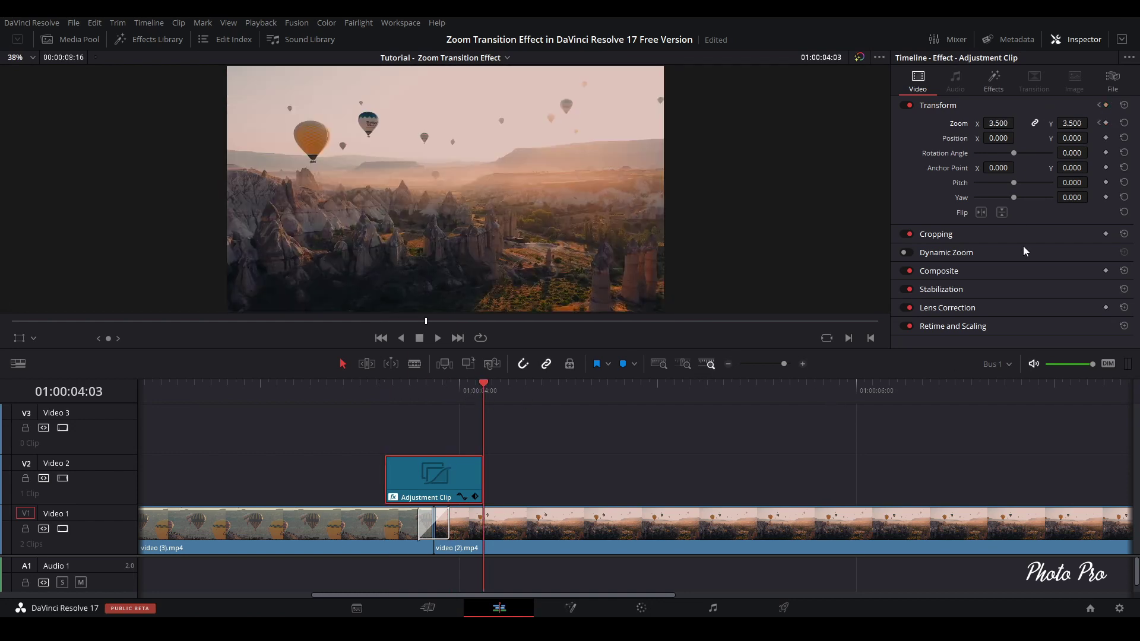
double_click(963, 125)
drag(482, 383, 345, 395)
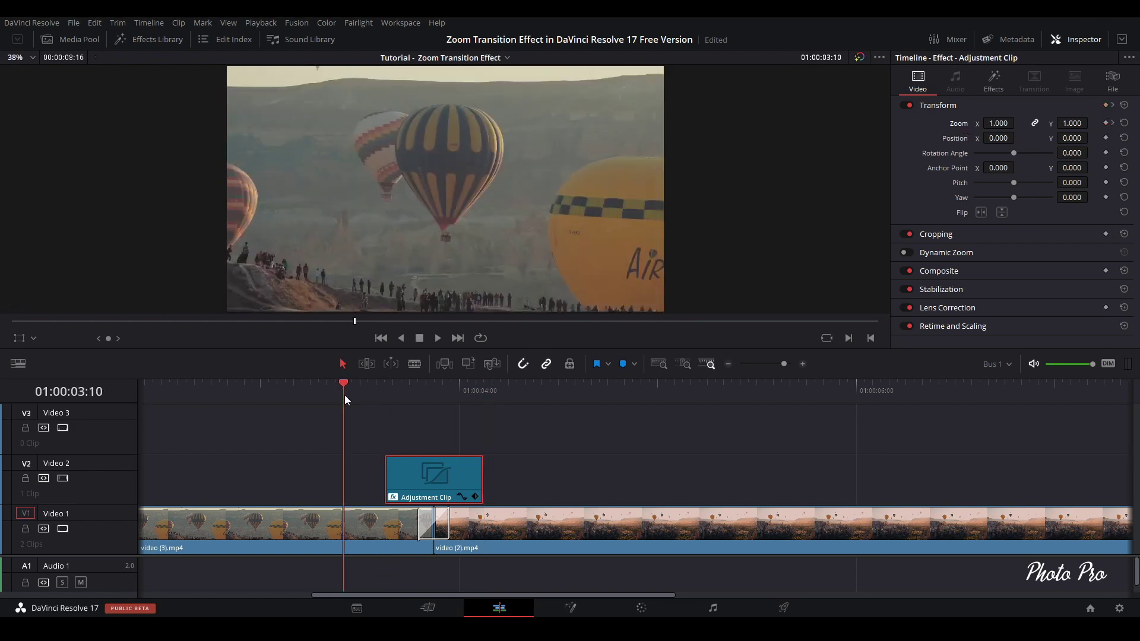
- Play the zoom transition three times from just before the cut, then show the zoom keyframe curve
key(space)
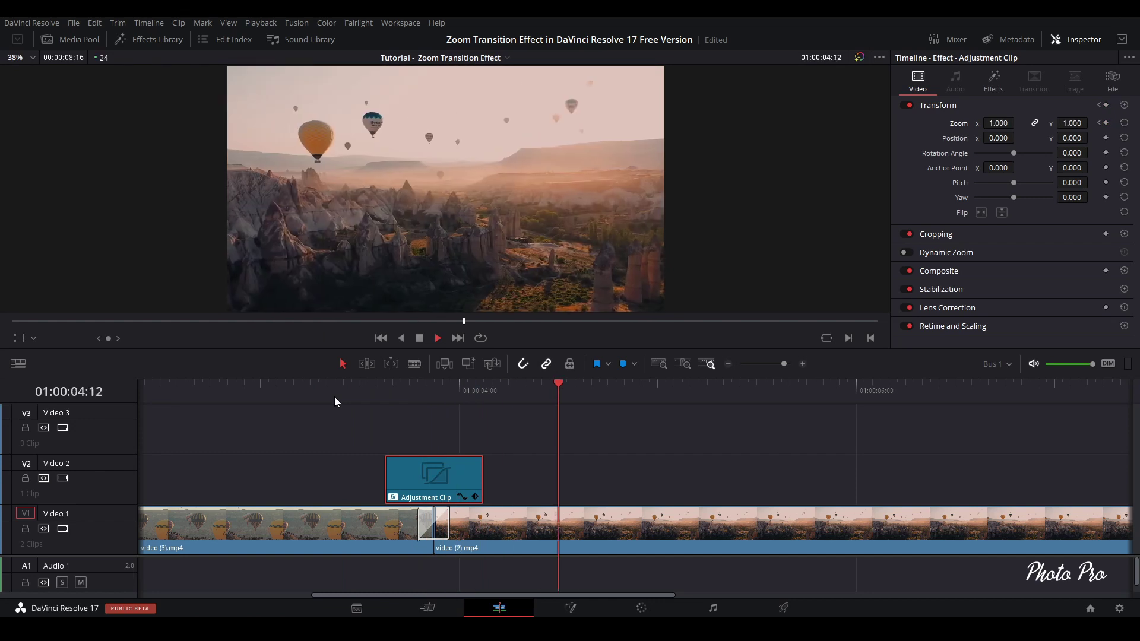
click(334, 397)
key(space)
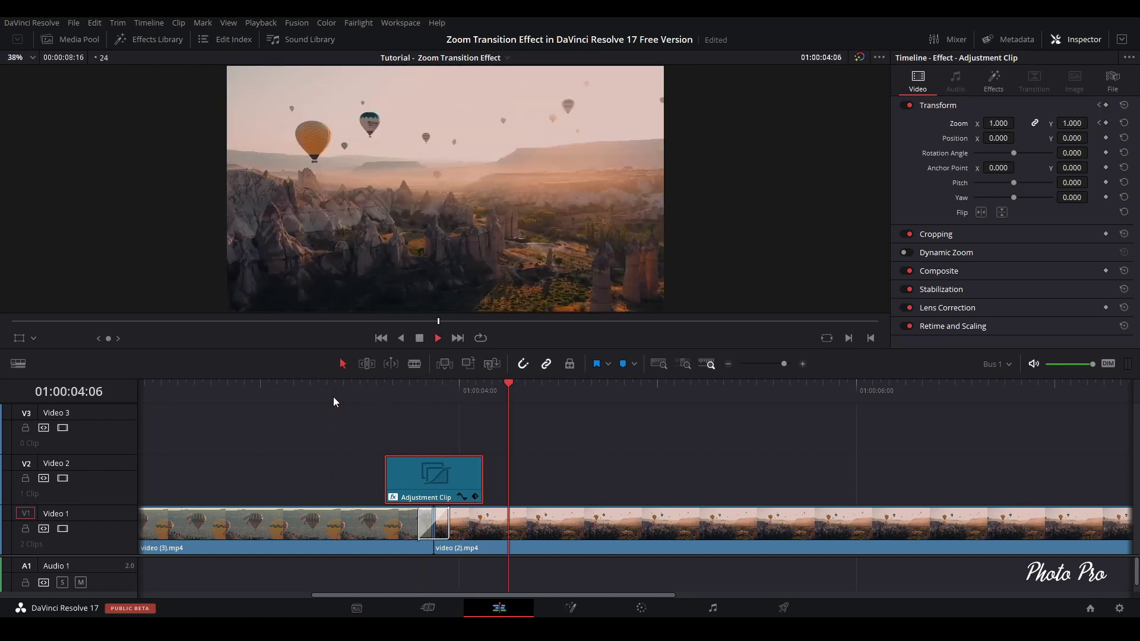
click(333, 390)
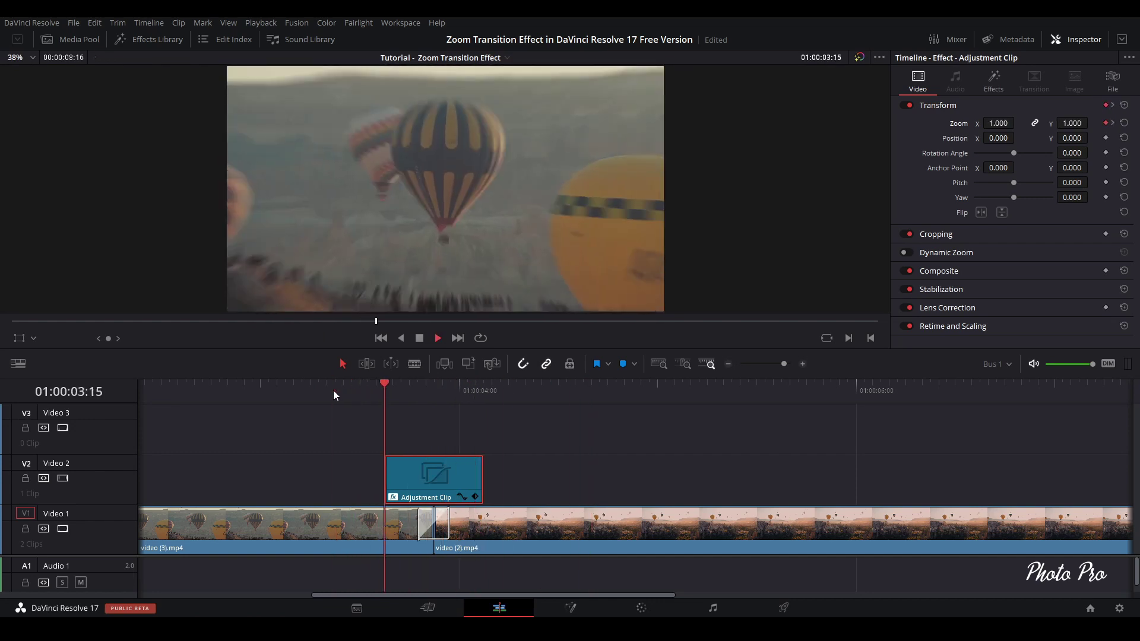
key(space)
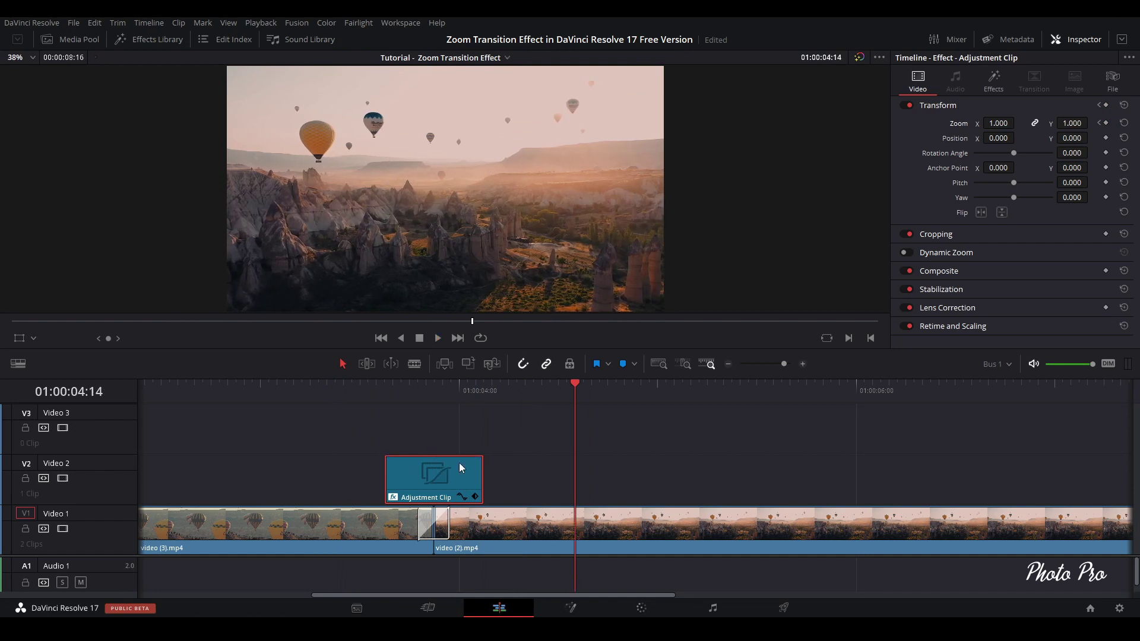
click(462, 497)
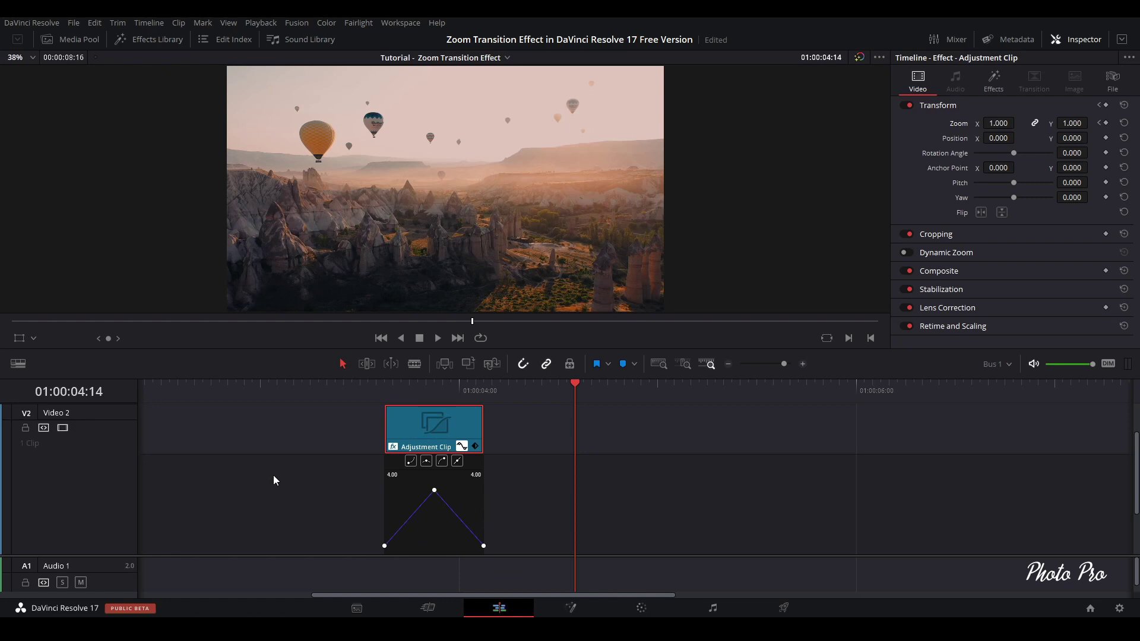
- Apply ease to the first and last zoom keyframes on the curve
click(384, 546)
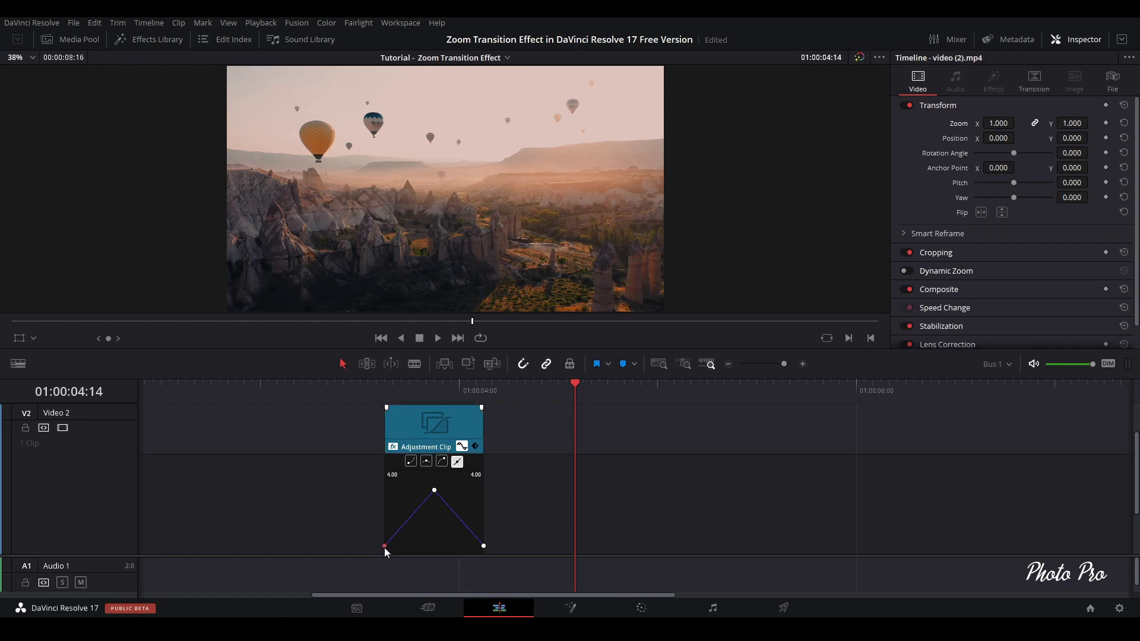
click(409, 462)
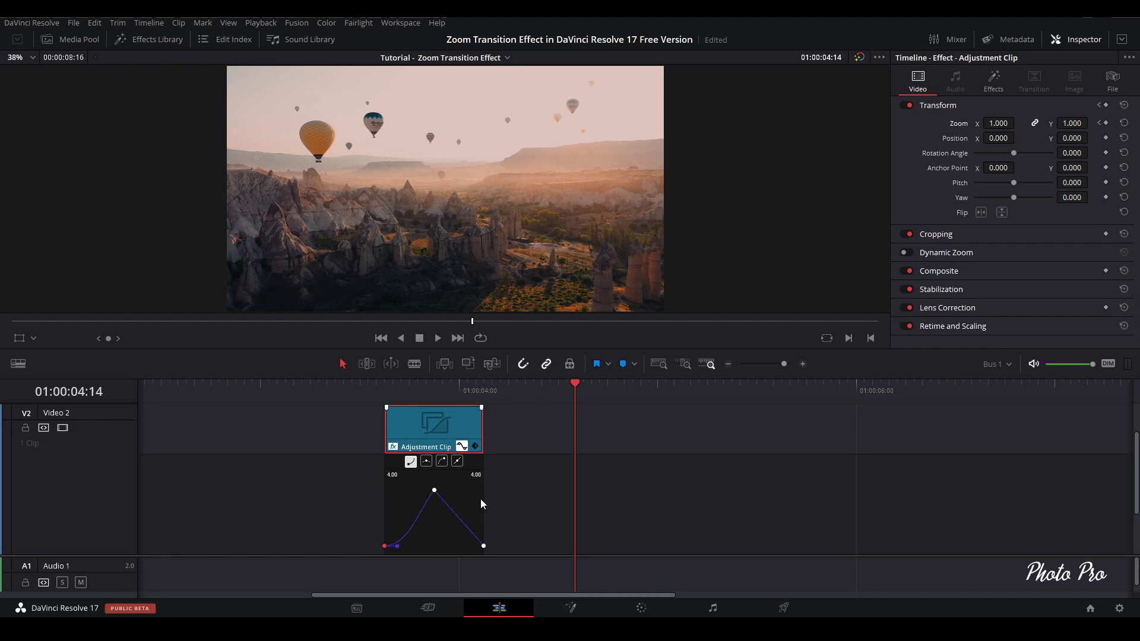
click(483, 546)
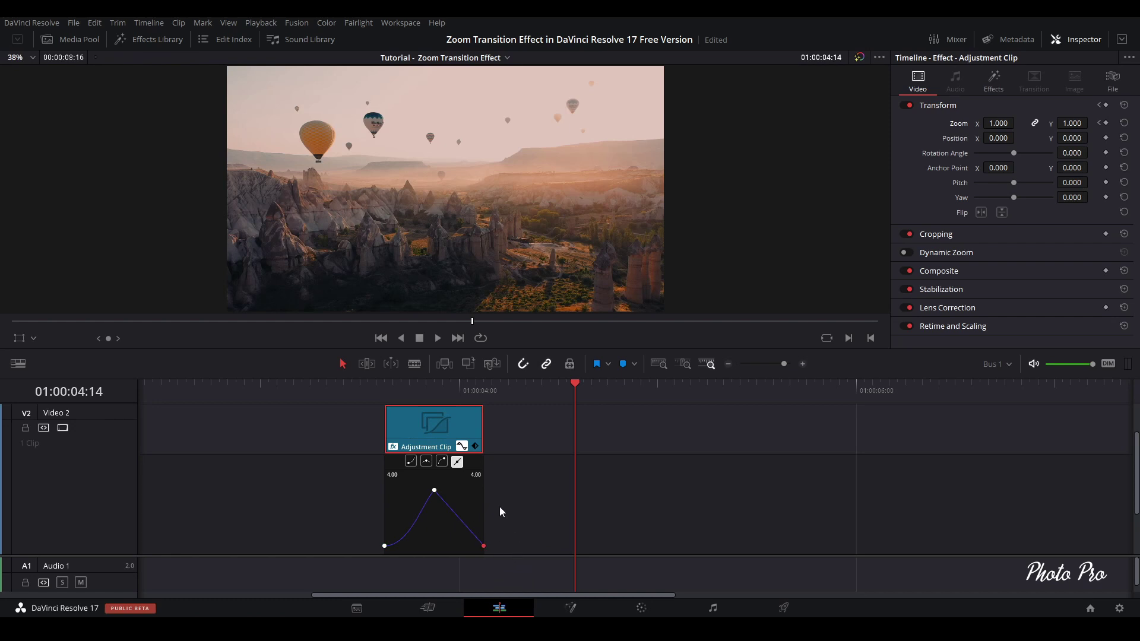
click(442, 461)
- Close the curve editor, play the eased zoom across the cut, then reselect the adjustment clip
click(462, 447)
click(431, 428)
click(326, 391)
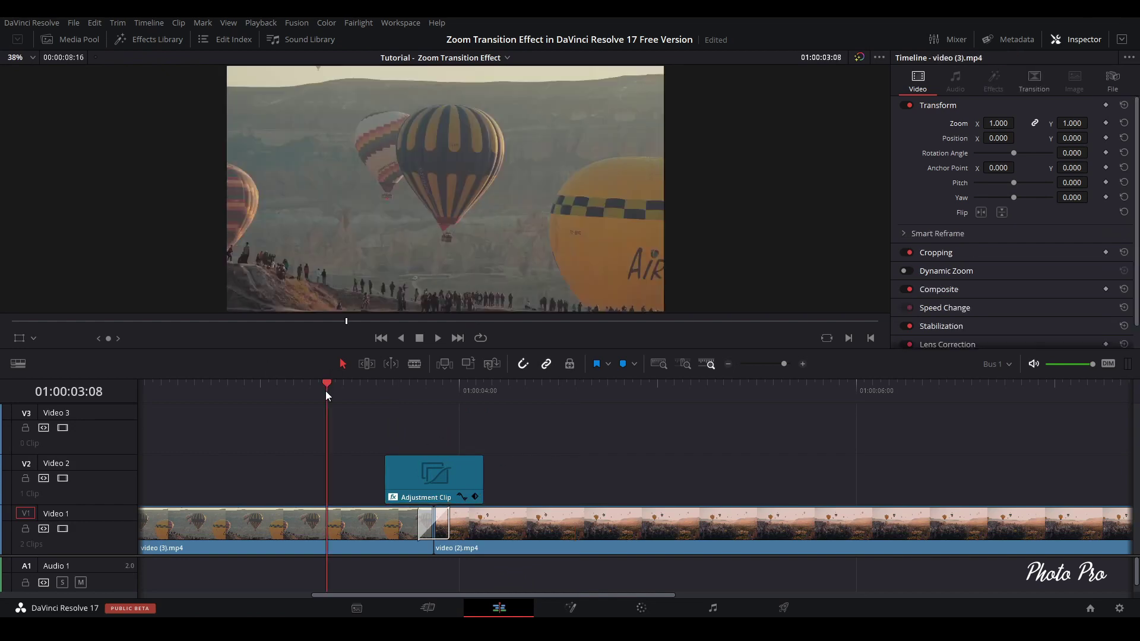
key(space)
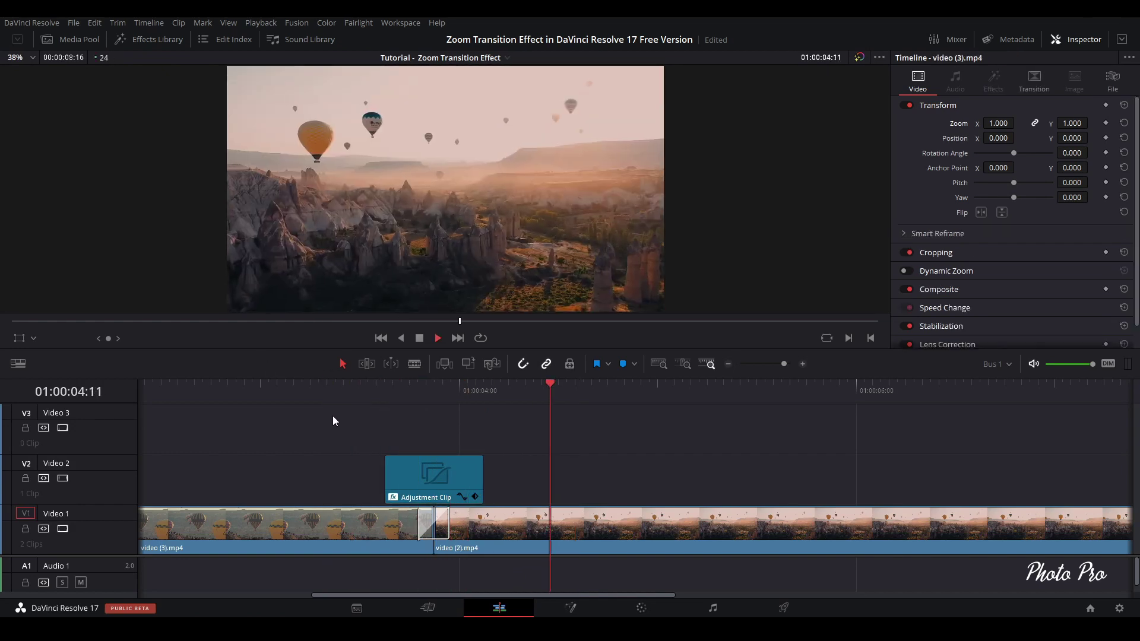
click(348, 395)
click(348, 395)
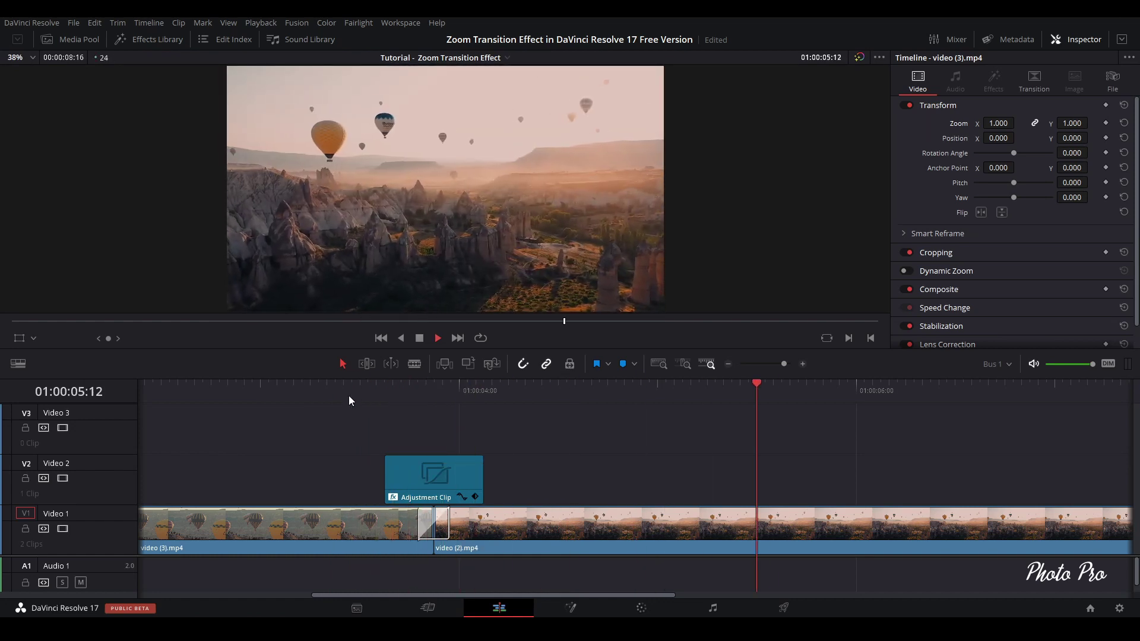
key(space)
click(361, 391)
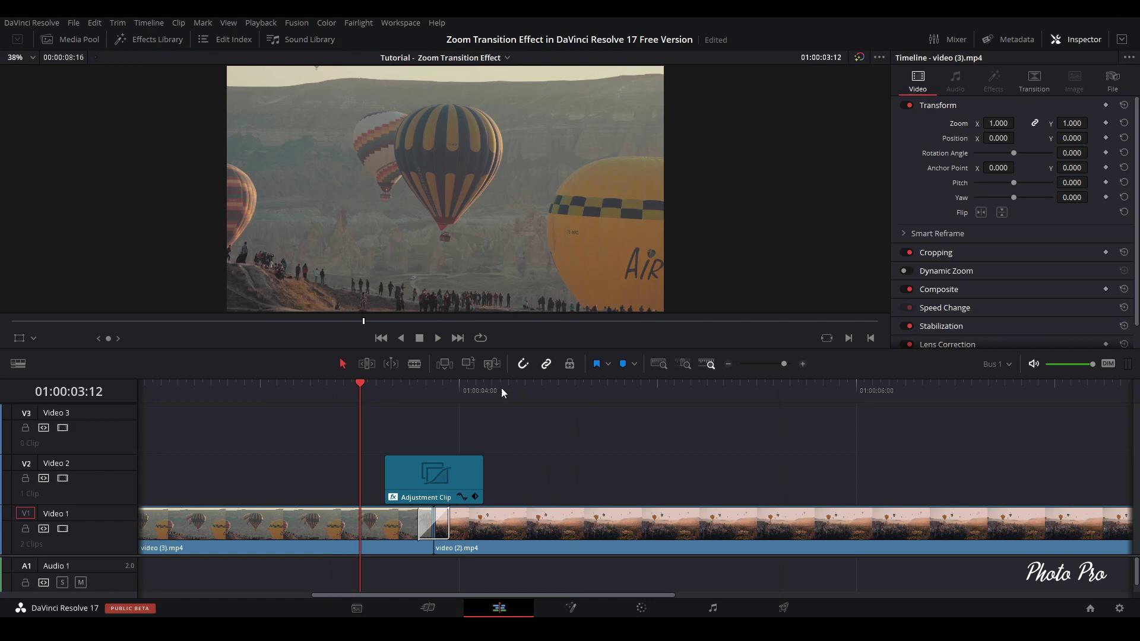
click(458, 461)
- At the peak zoom frame, show Zoom Blur settings, try a lower Zoom Amount, then reset it to 0.400
click(437, 386)
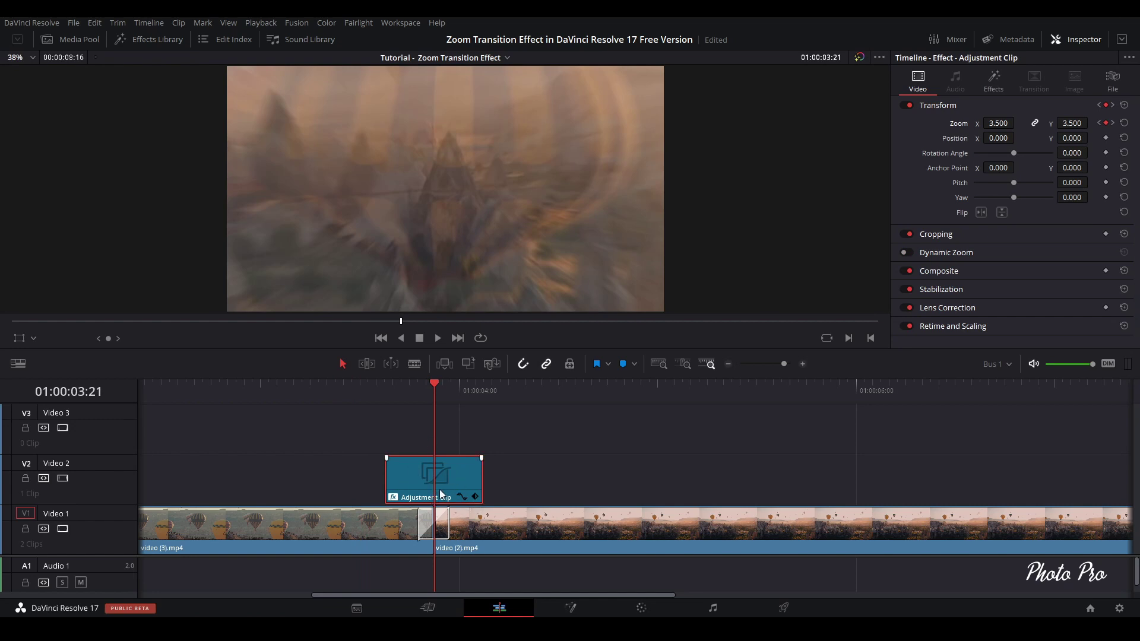
click(994, 80)
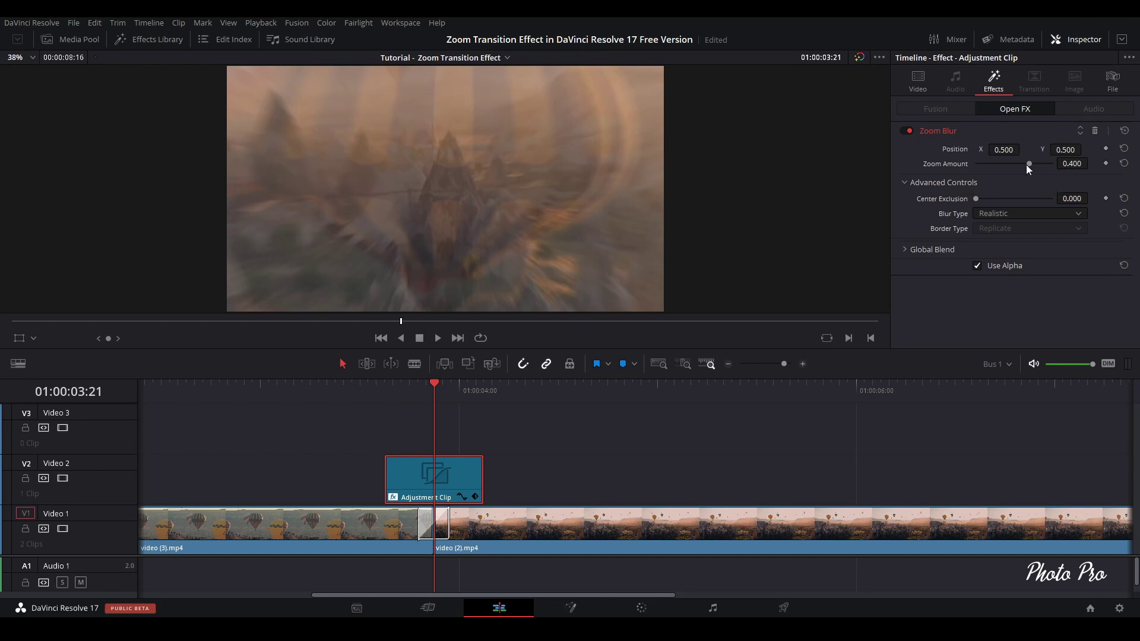
mouse_move(1028, 165)
mouse_down()
mouse_move(990, 170)
mouse_move(1019, 166)
mouse_up()
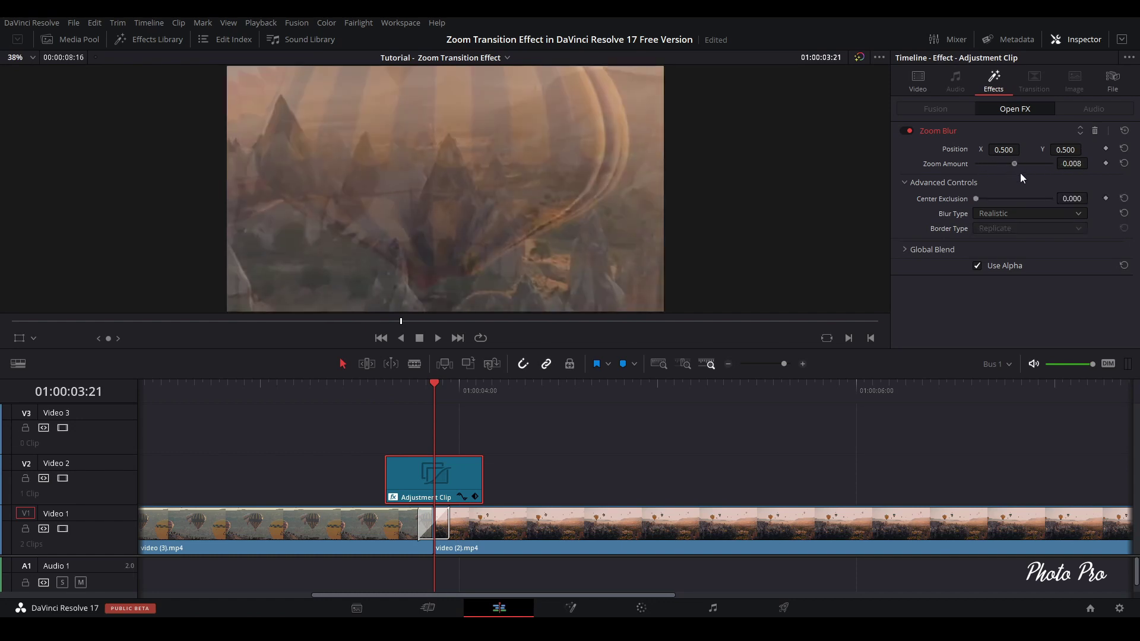
double_click(1017, 166)
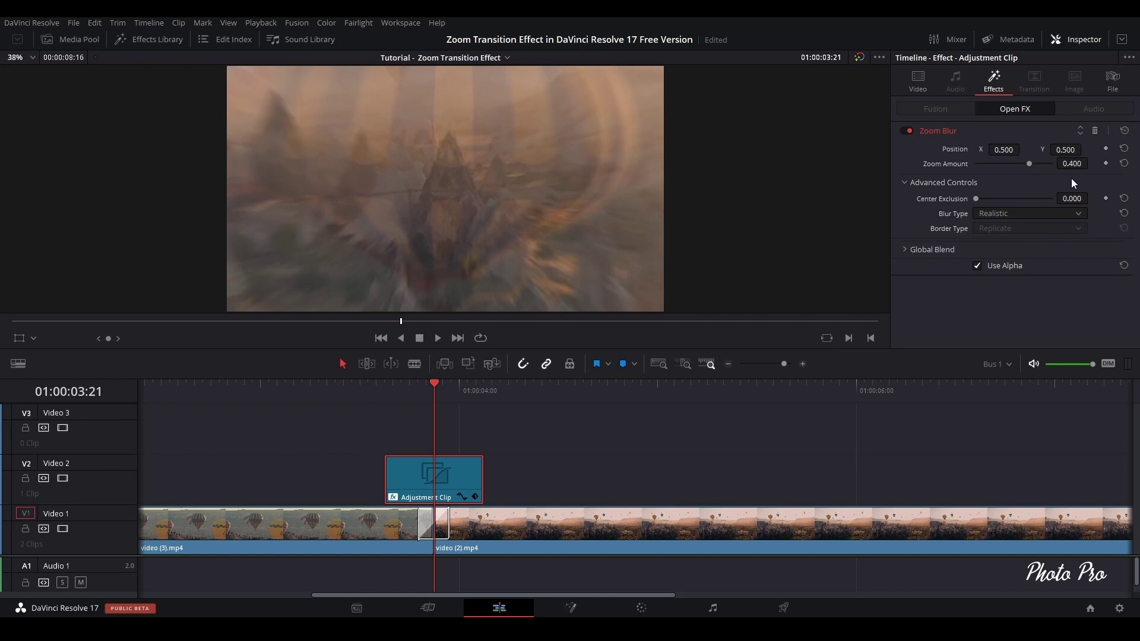
- Keyframe Zoom Blur's Zoom Amount at 1.000 mid-transition
click(1106, 163)
drag(1029, 164, 1054, 165)
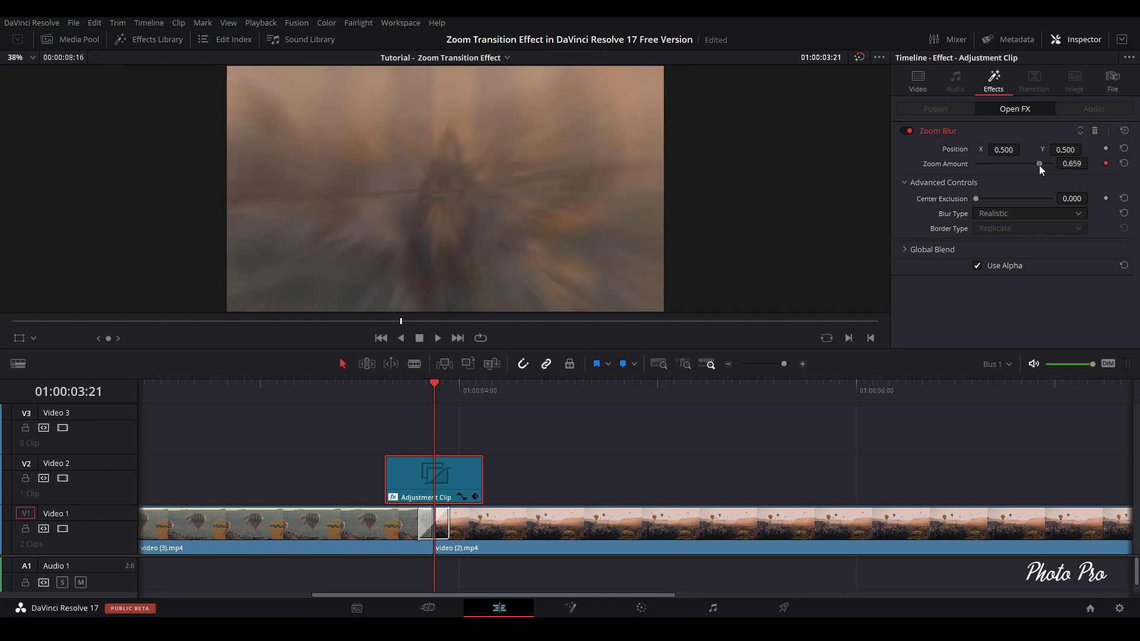
drag(1041, 164, 1052, 164)
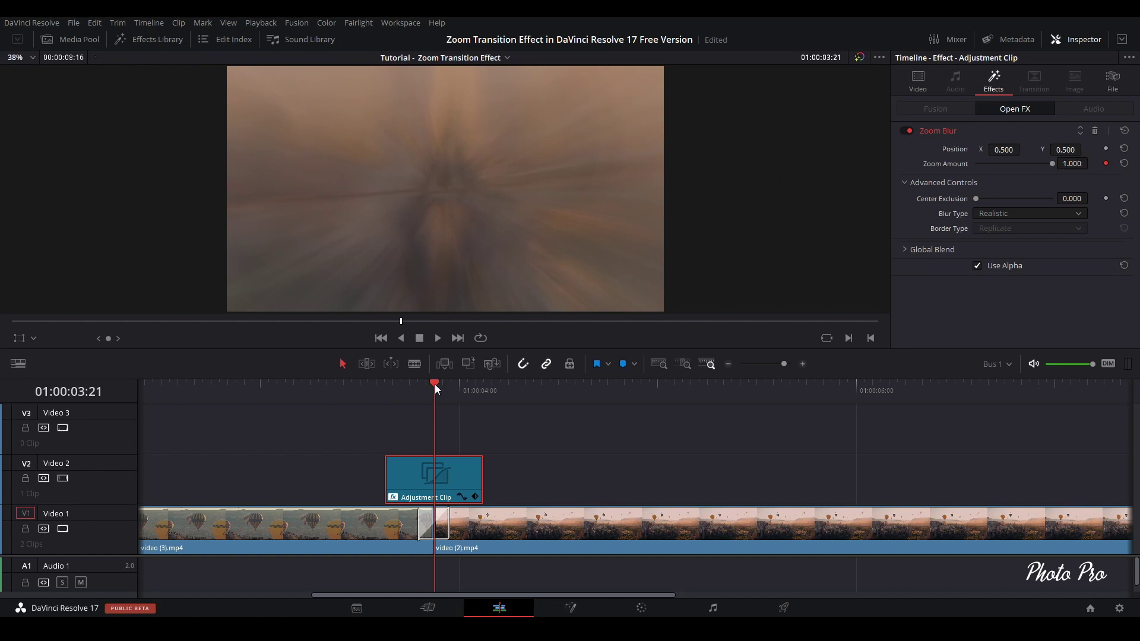
- Set Zoom Amount to 0 at the adjustment clip's first and last frames
drag(434, 383, 389, 387)
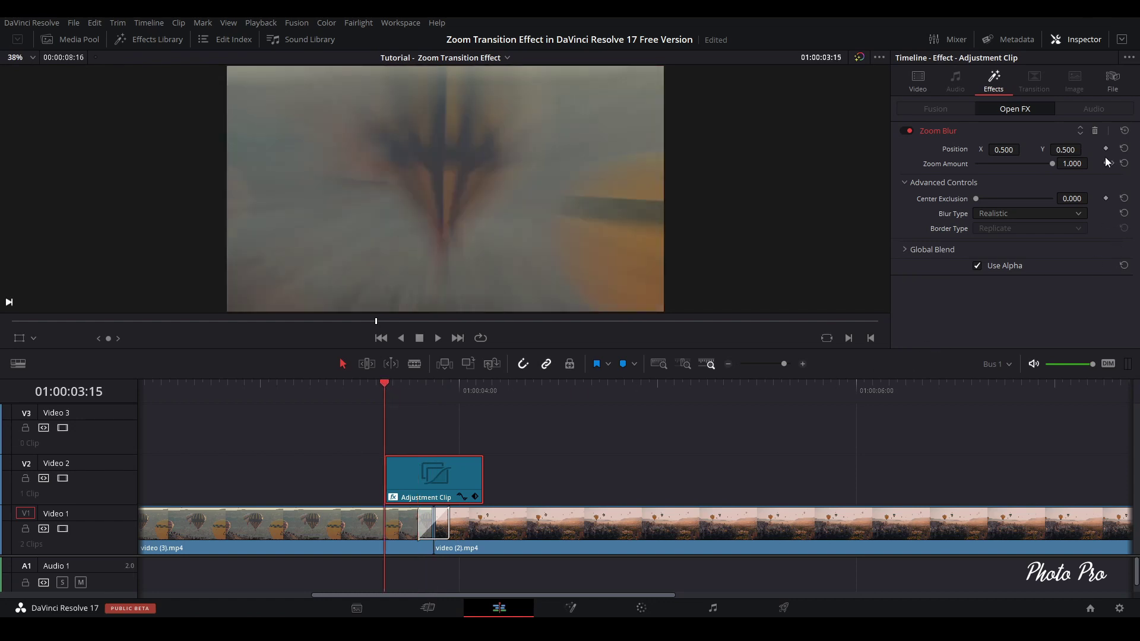
click(1061, 163)
text(0)
key(Return)
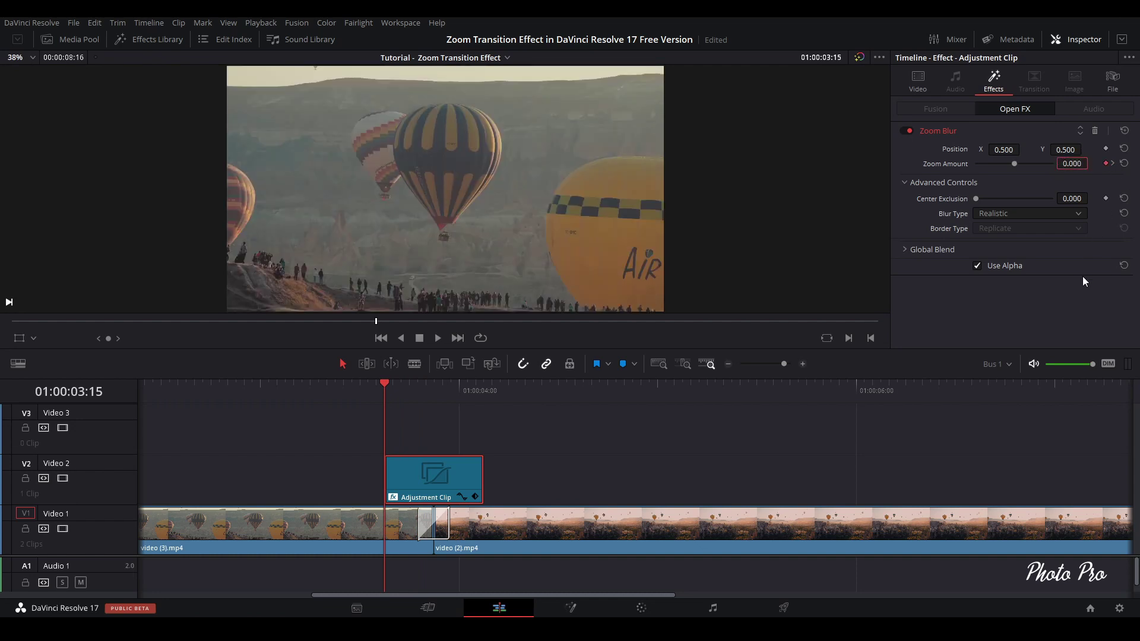
click(486, 385)
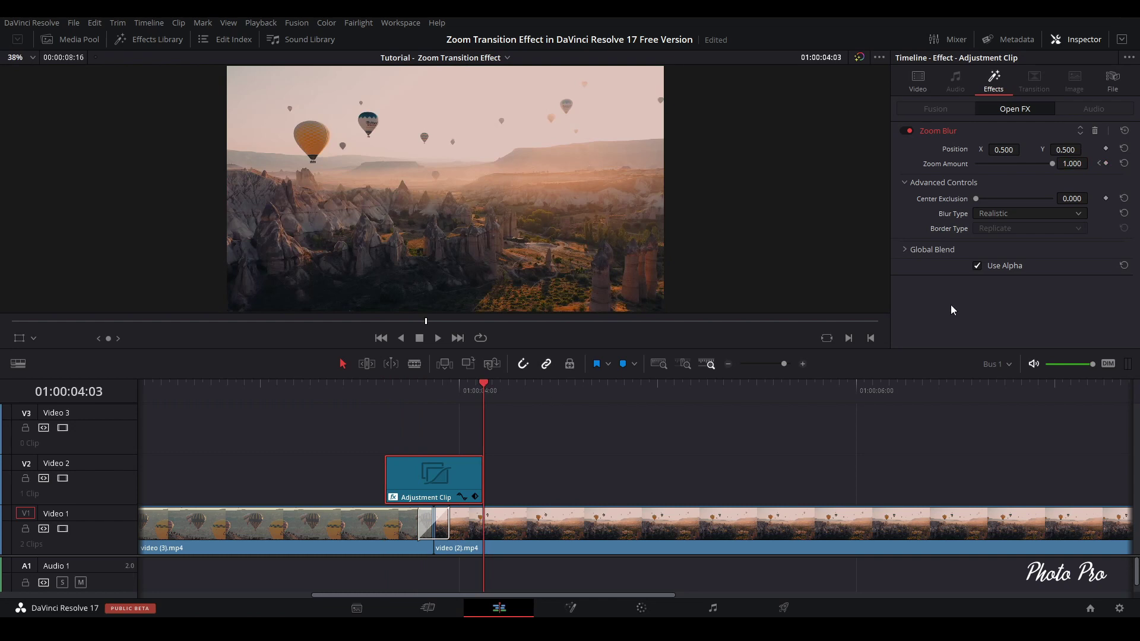
click(1072, 163)
text(0)
key(Return)
- Play back the zoom-blur transition from just before the cut to review it
click(356, 386)
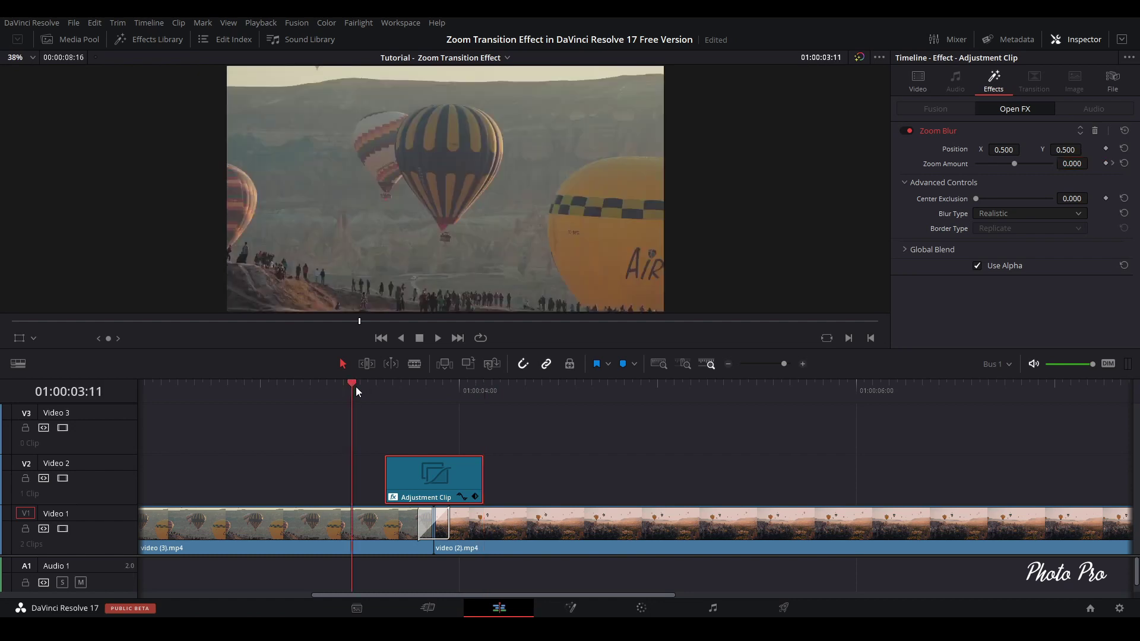
key(space)
click(359, 389)
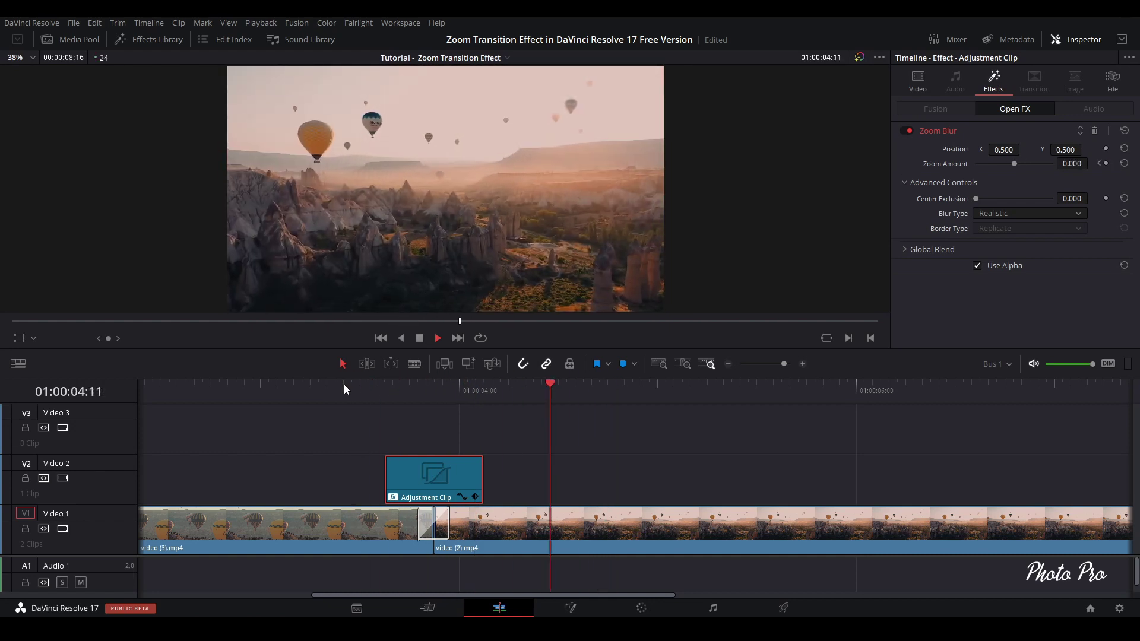
key(space)
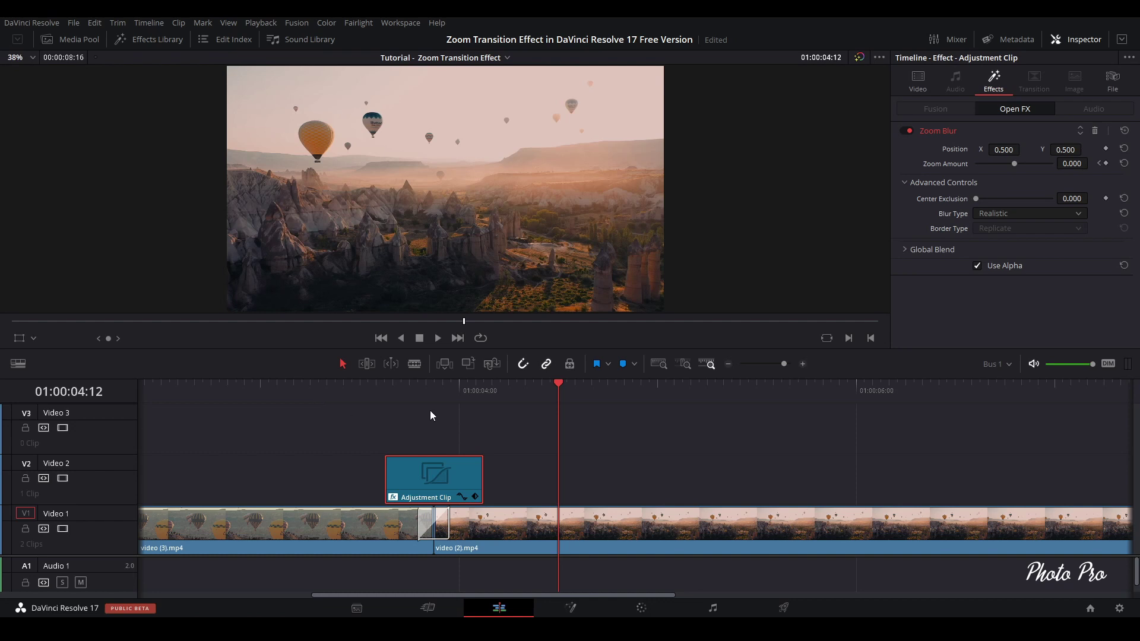
- Place Whoosh-055 from the Media Pool on Audio 1 under the transition and select it
click(72, 40)
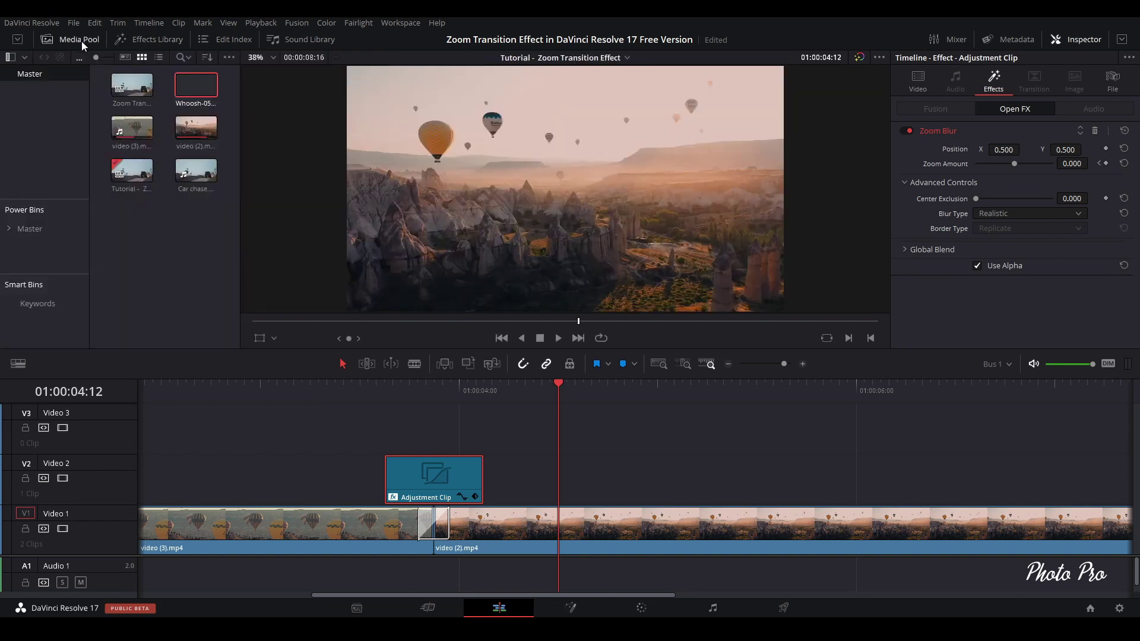
click(198, 100)
drag(198, 100, 401, 569)
click(434, 458)
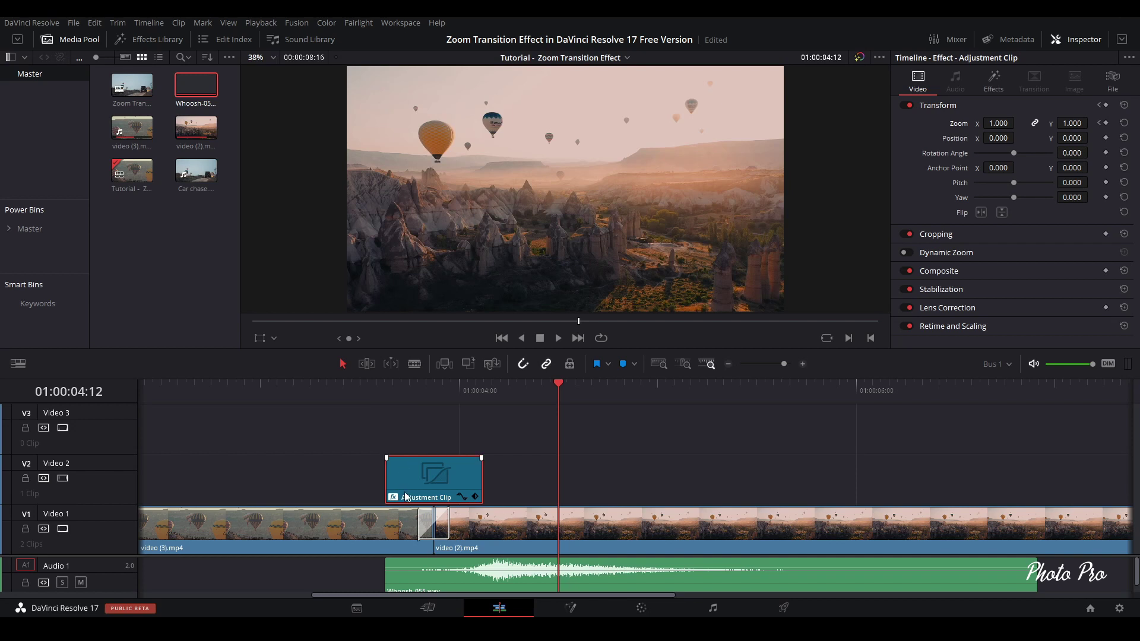
click(441, 579)
- Play the transition from just before the cut to hear it with the whoosh
click(331, 394)
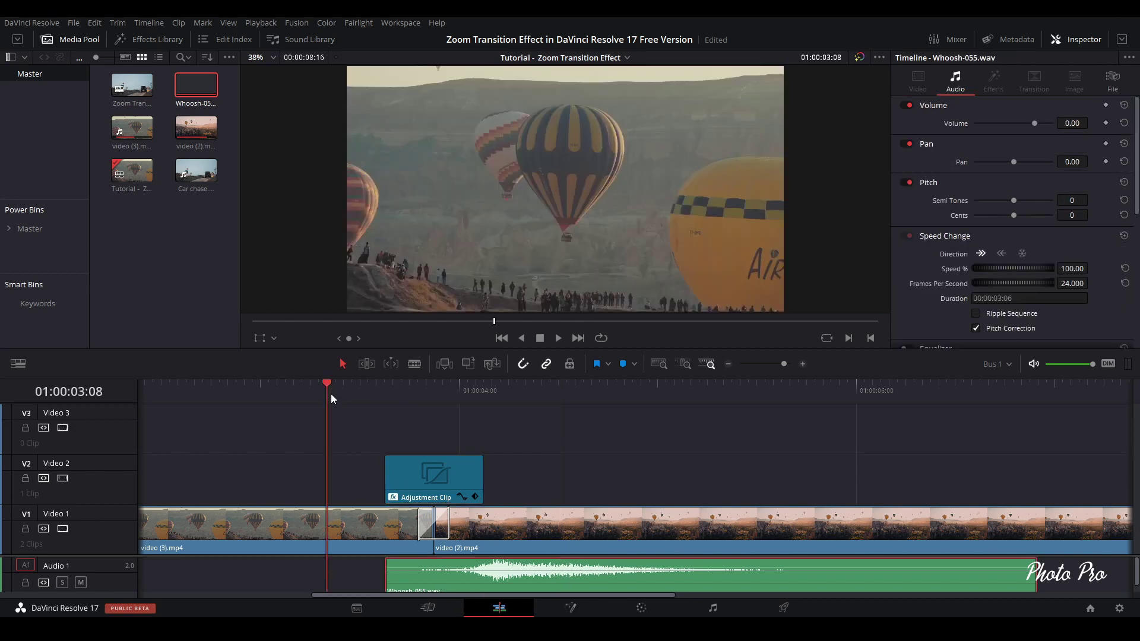
key(space)
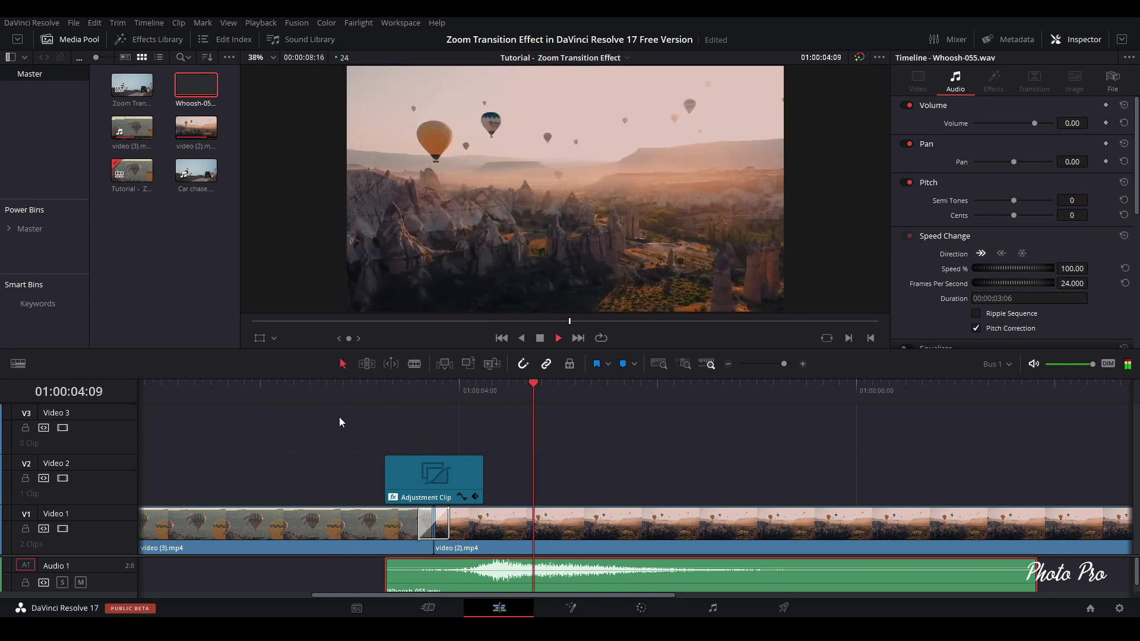
key(space)
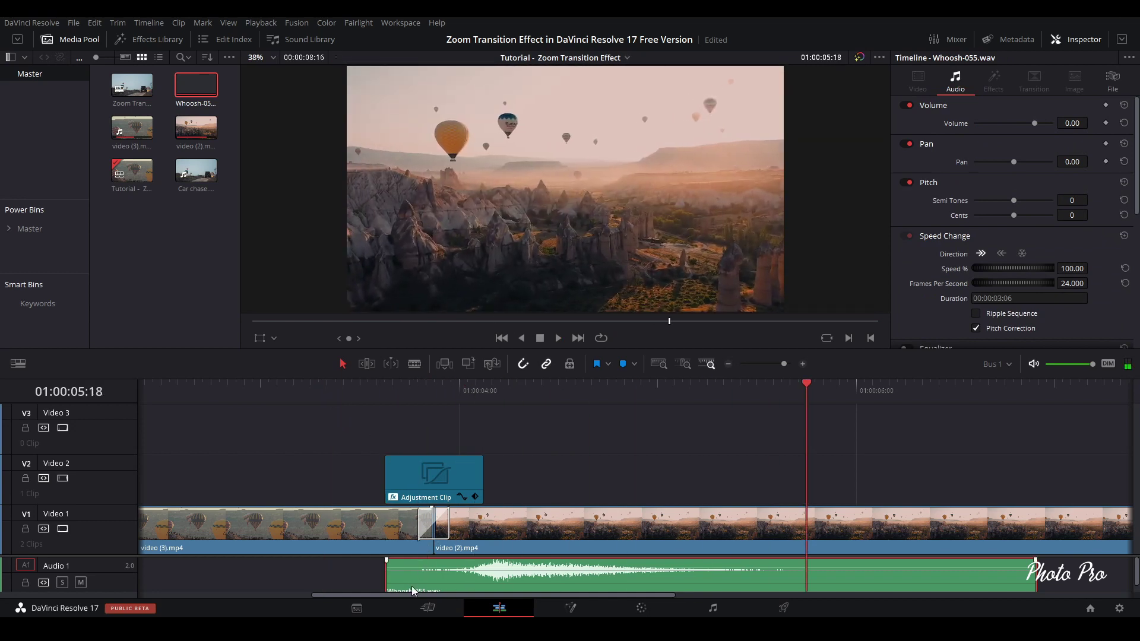
- Set the whoosh clip's Speed Change to 1000% so it lasts only 7 frames
click(950, 235)
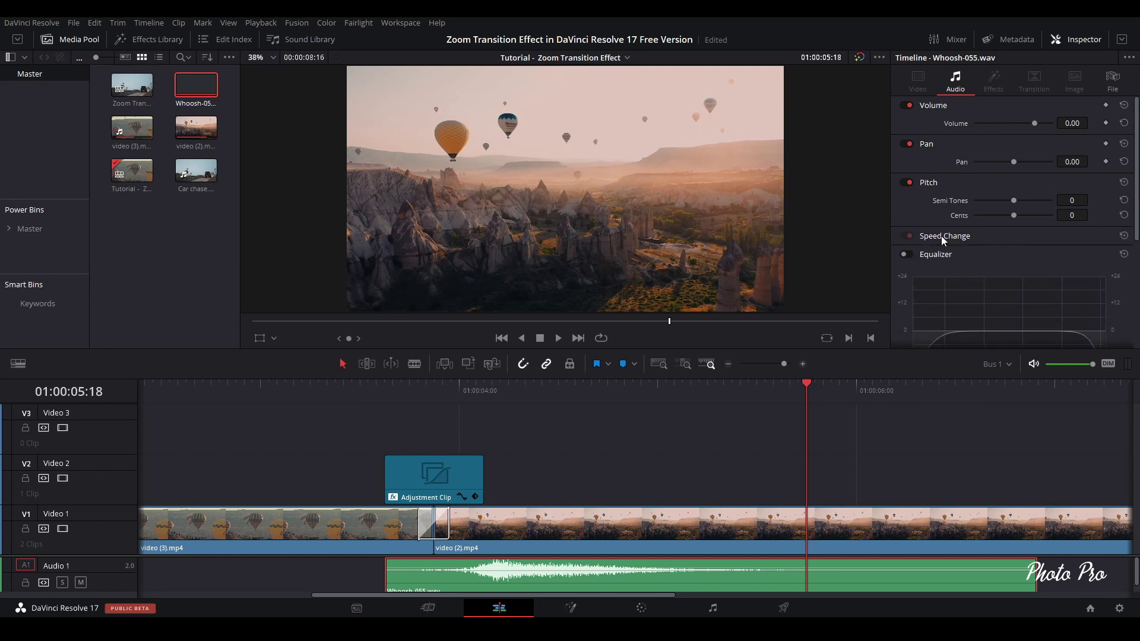
click(942, 236)
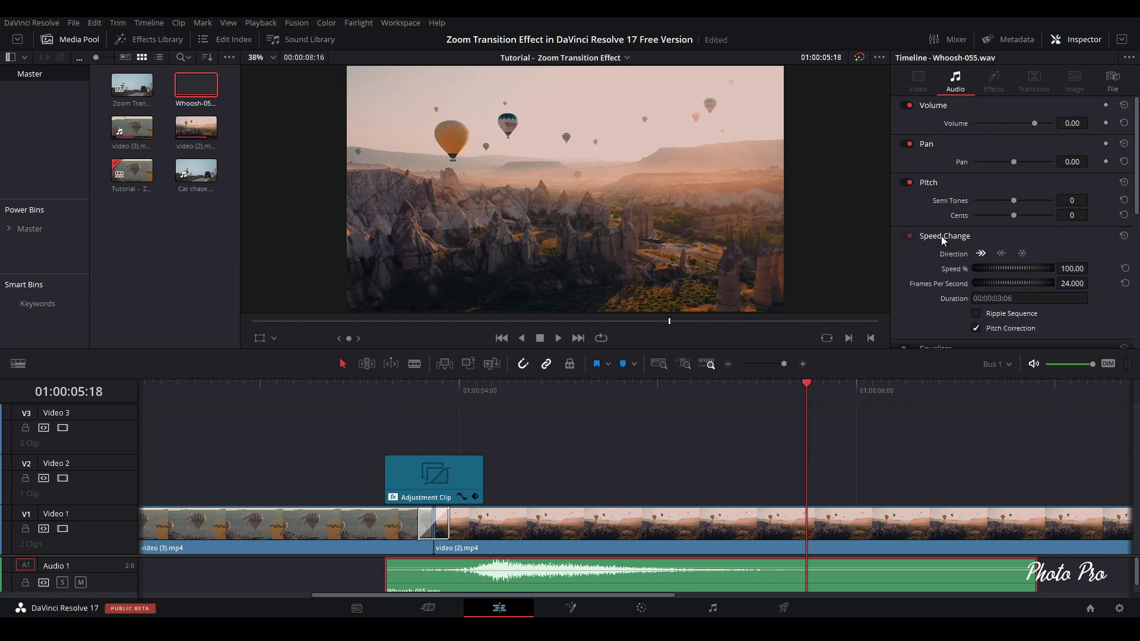
click(1069, 268)
text(1000)
key(Return)
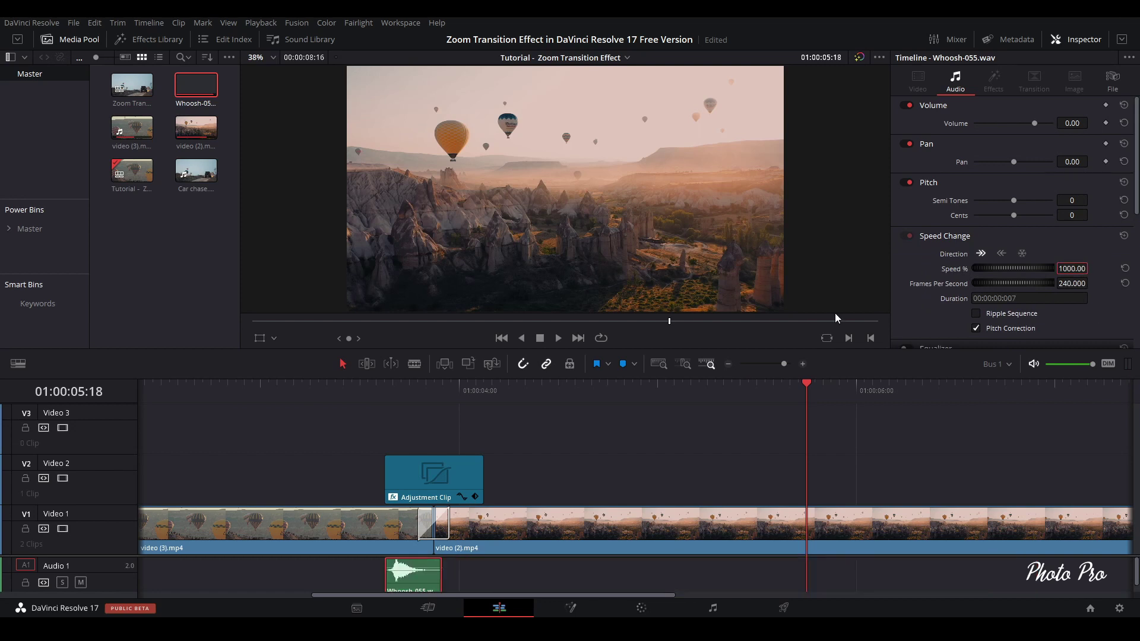
- Replay the transition to hear the shortened whoosh sound
click(351, 390)
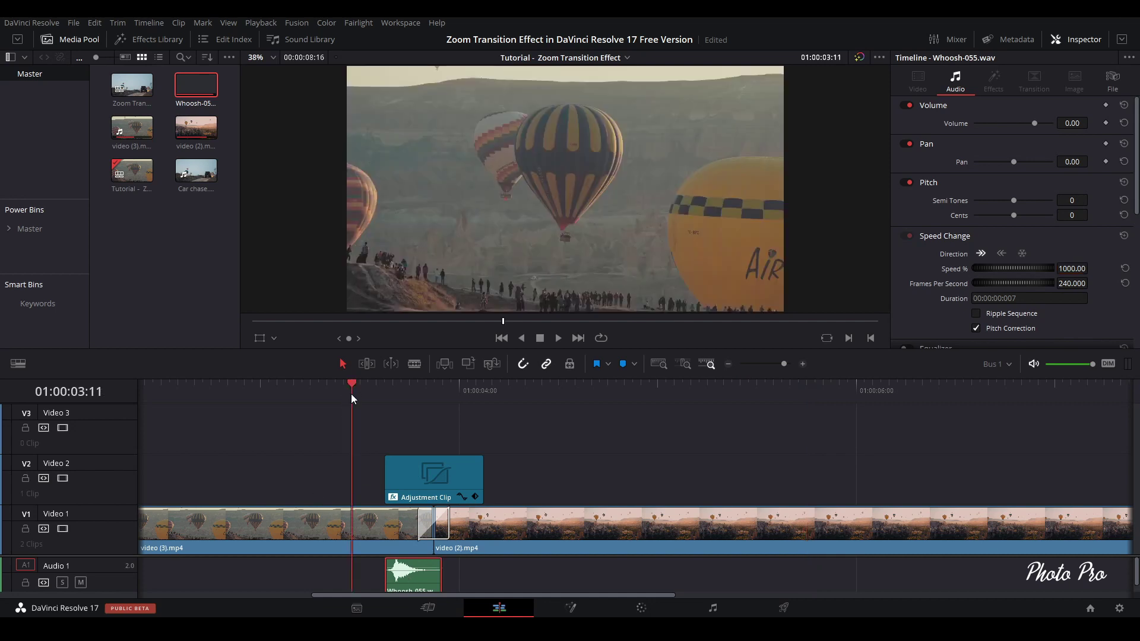
key(space)
click(348, 408)
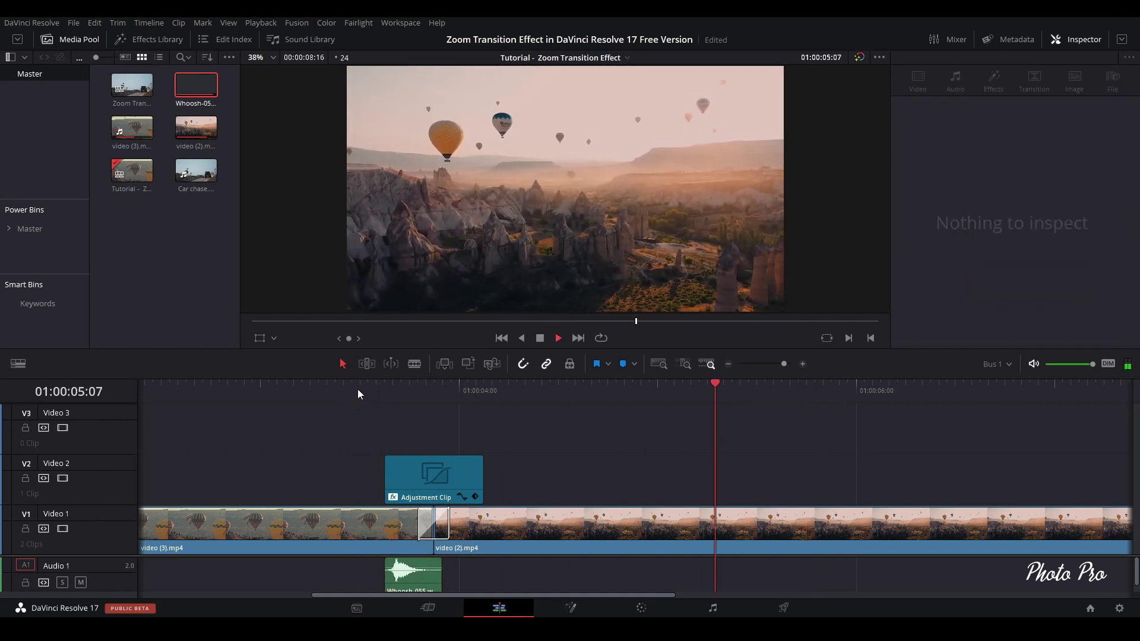
click(356, 386)
key(space)
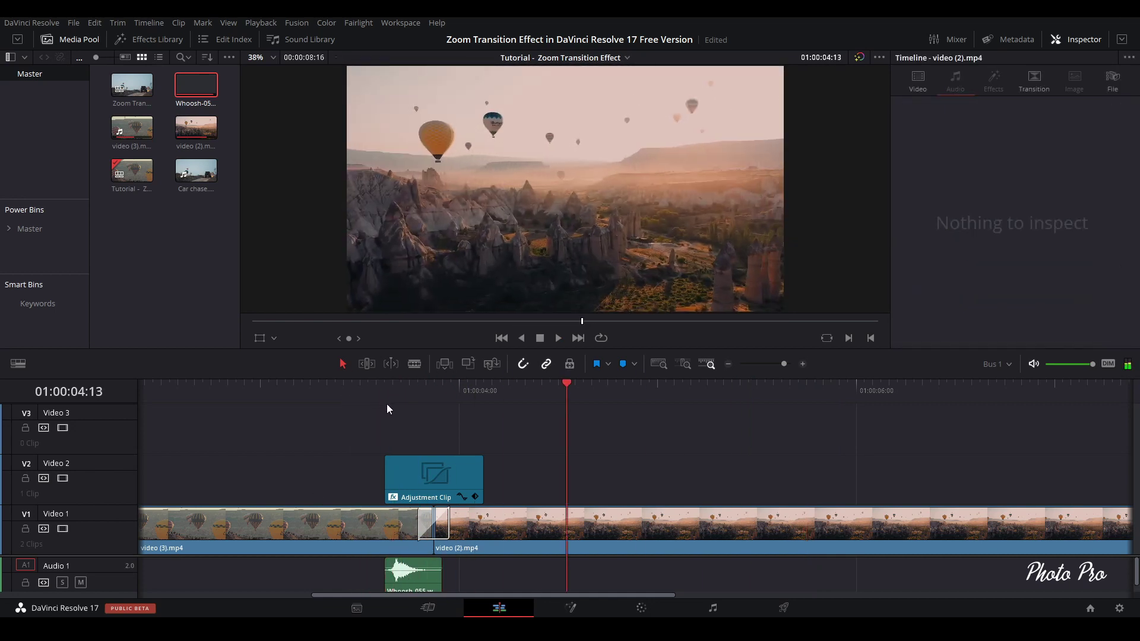
click(394, 383)
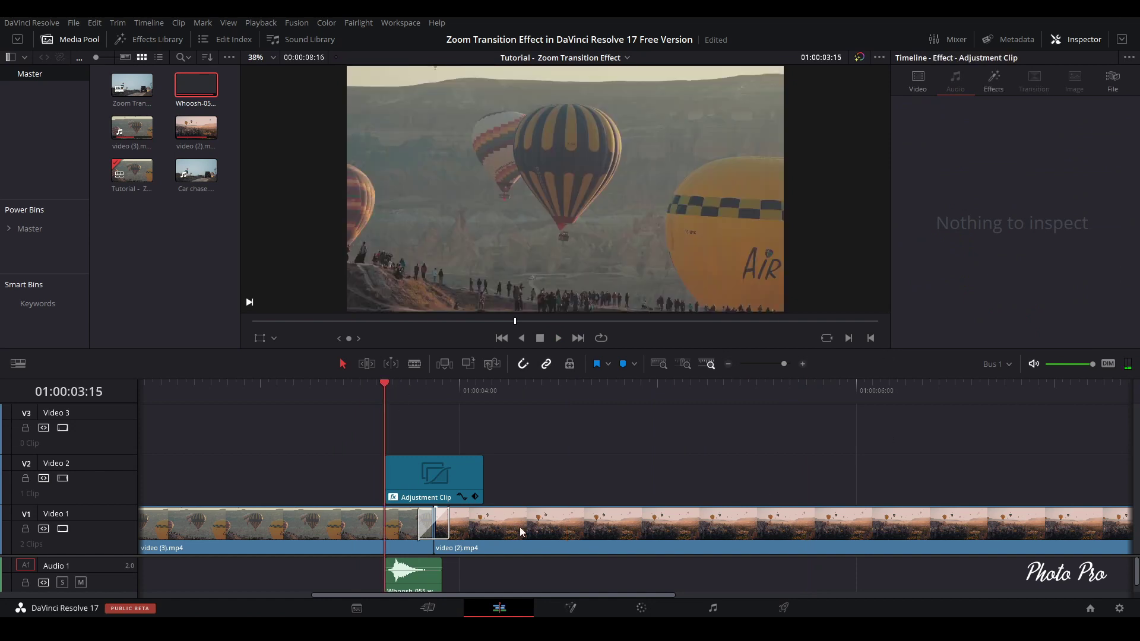
- Lower the whoosh clip's pitch to -24 semitones and play the transition back
click(424, 574)
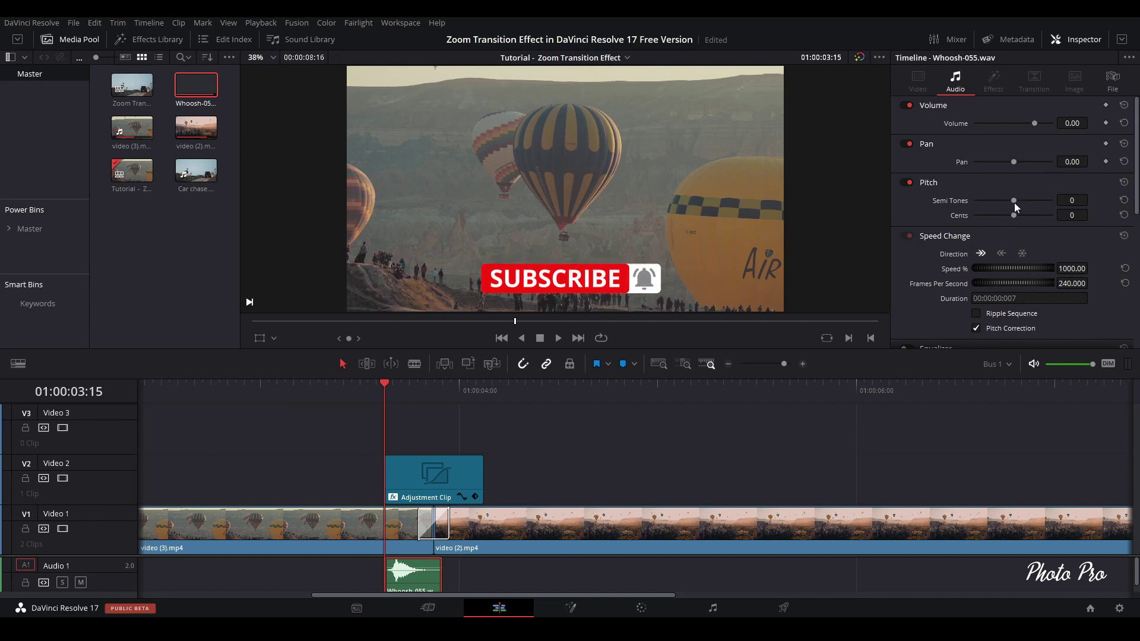
drag(1015, 202, 953, 205)
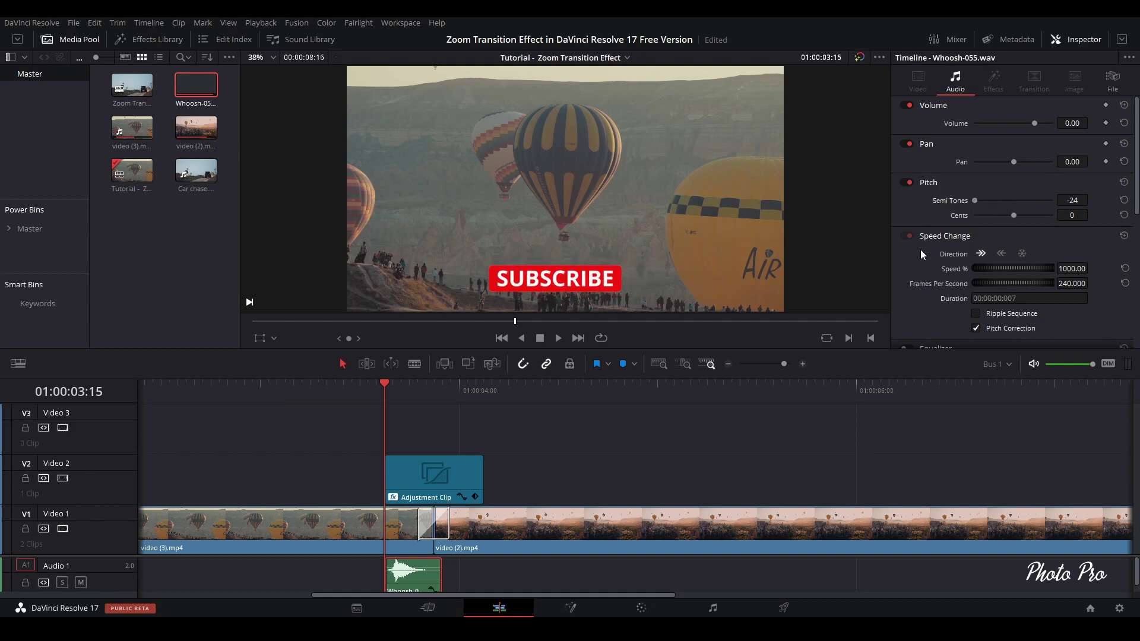
click(348, 385)
key(space)
click(339, 387)
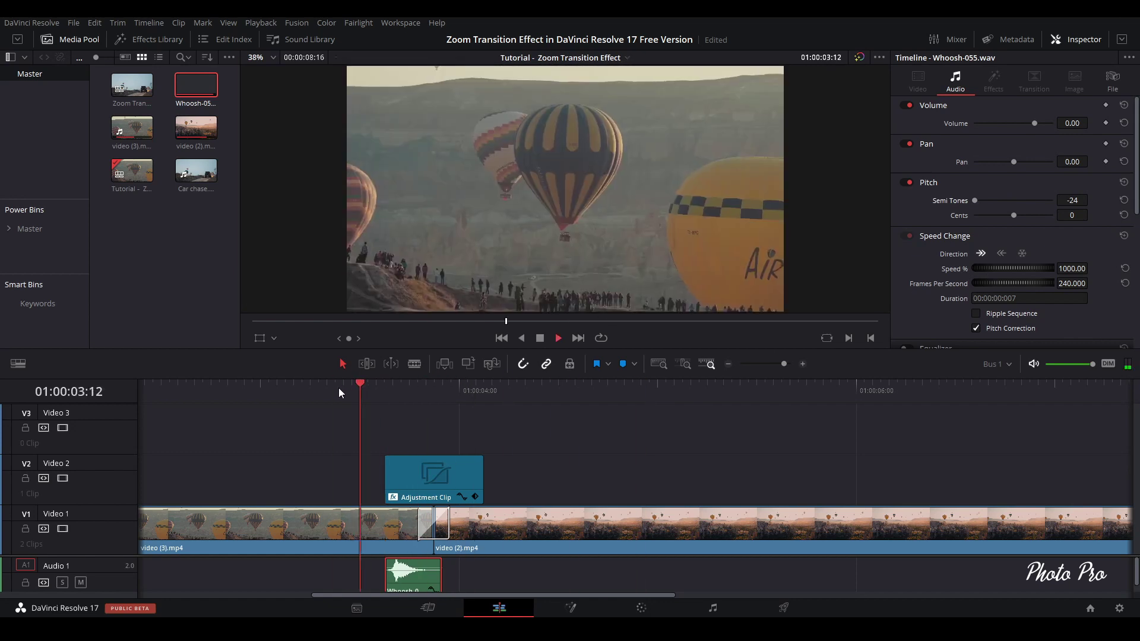
key(space)
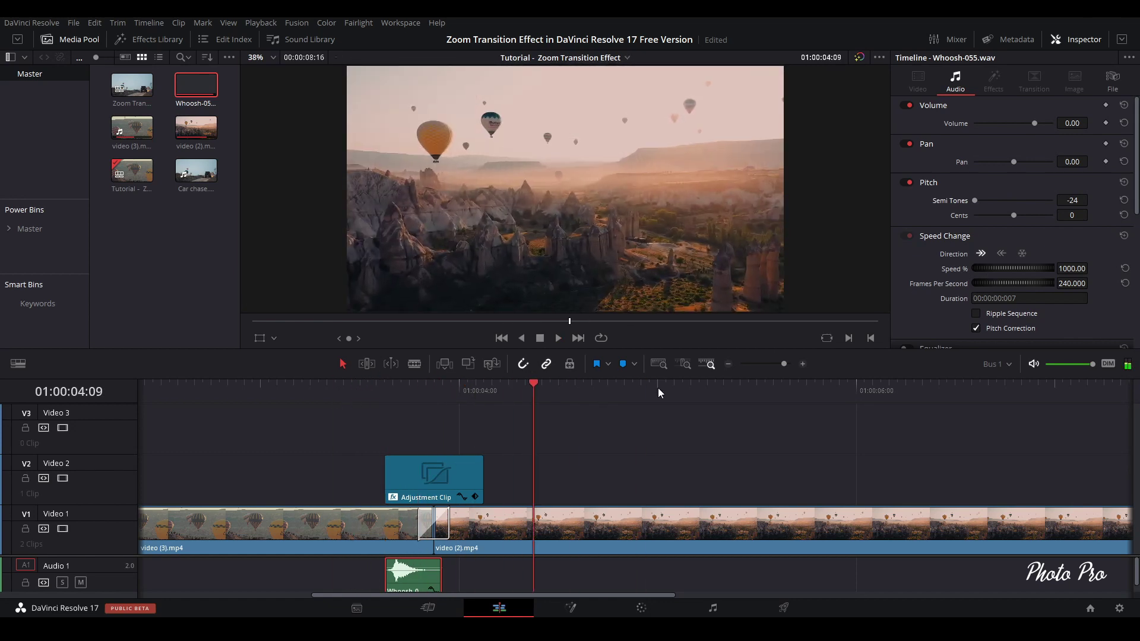
- Set the whoosh volume to -9.00 and play the transition to check loudness
click(1073, 123)
text(-9)
key(Return)
click(361, 384)
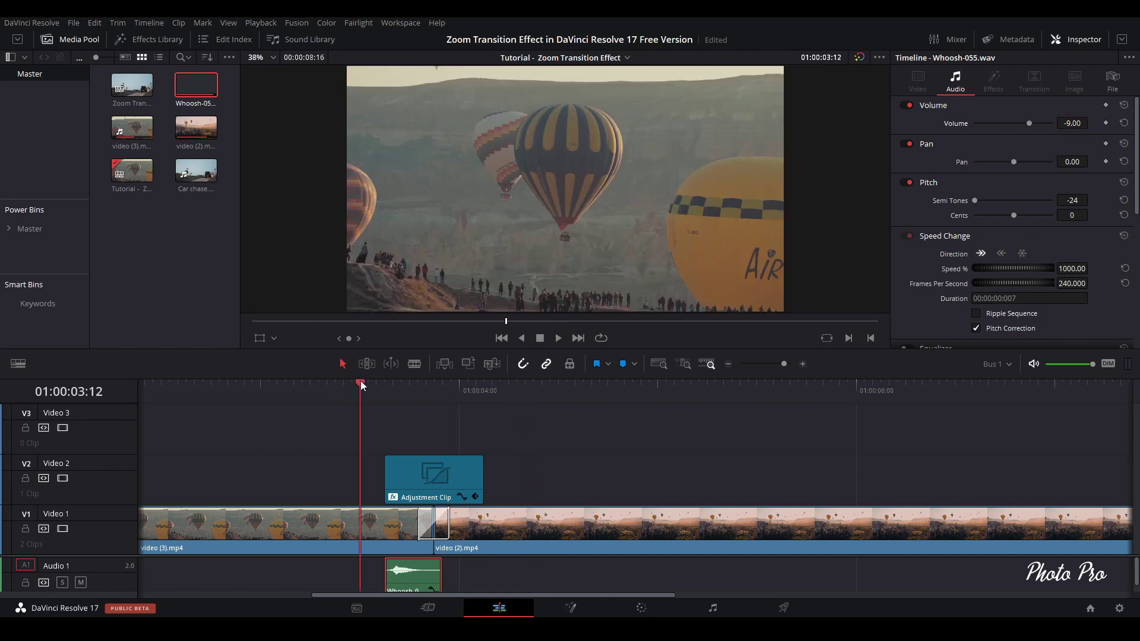
key(space)
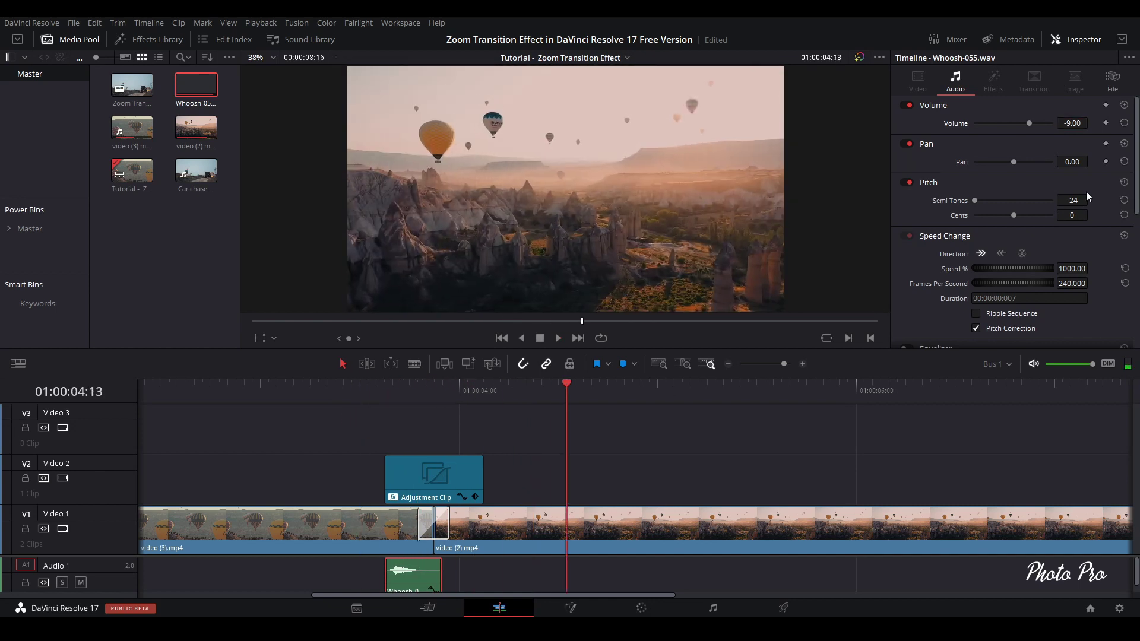
- Raise the whoosh volume to -5.00 and replay the transition
click(1069, 124)
text(-5)
key(Return)
click(353, 392)
key(space)
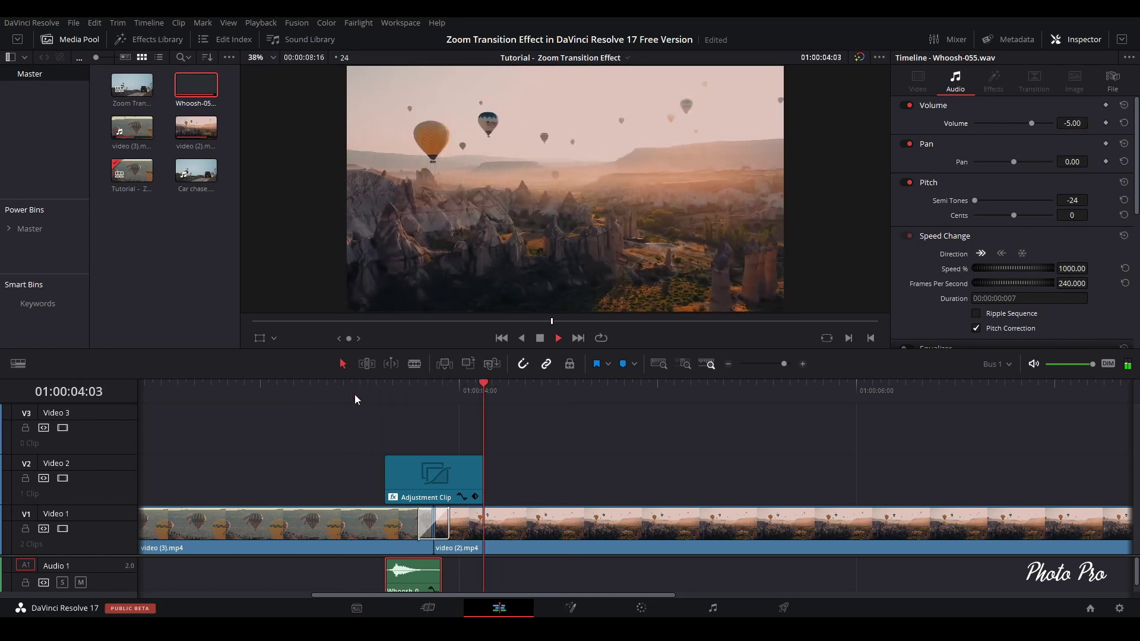
key(space)
click(351, 391)
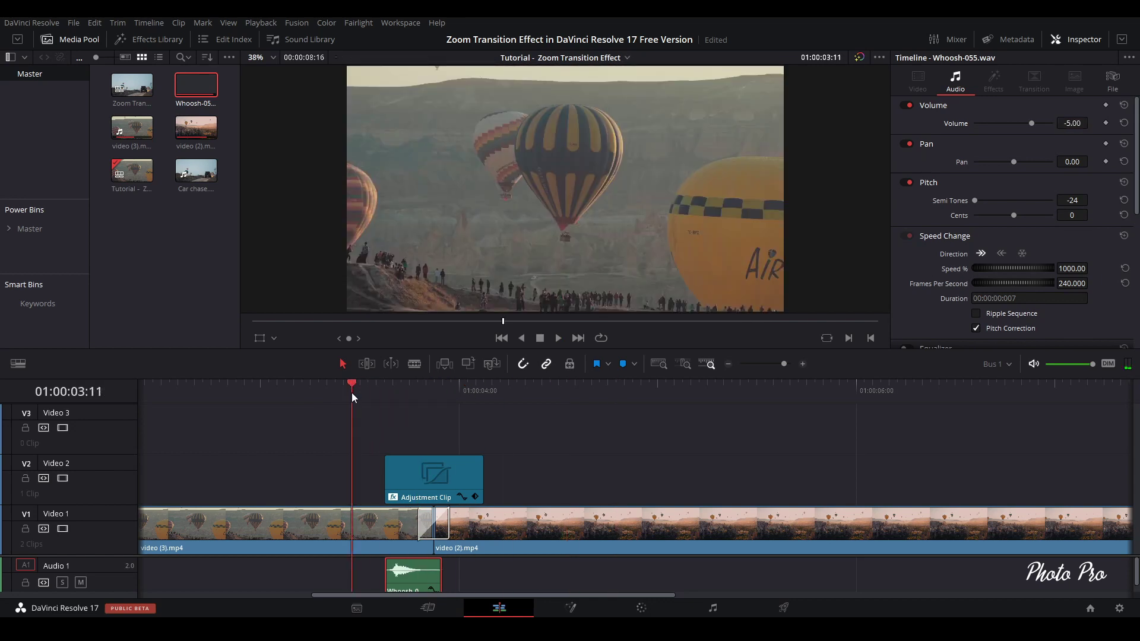